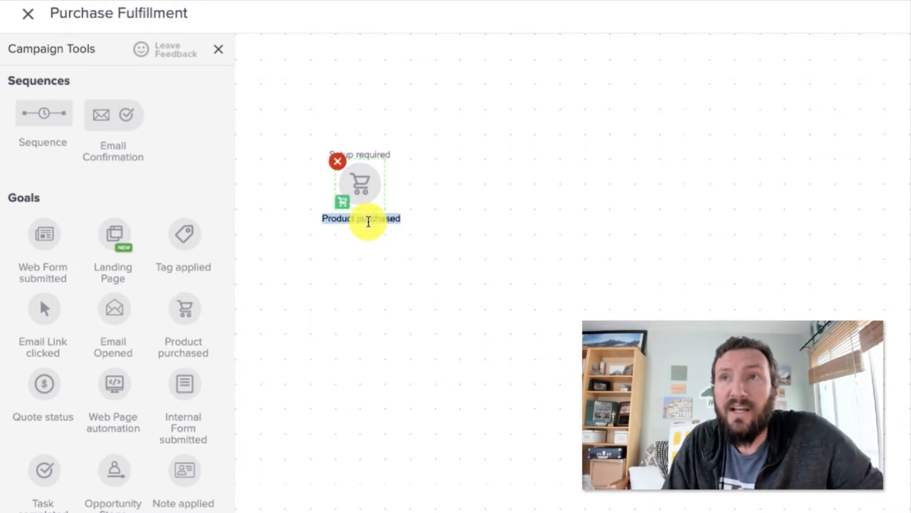
Step: Rename the product purchase goal on the campaign canvas as "Event Registration"
key(super+a)
text(Event Registration)
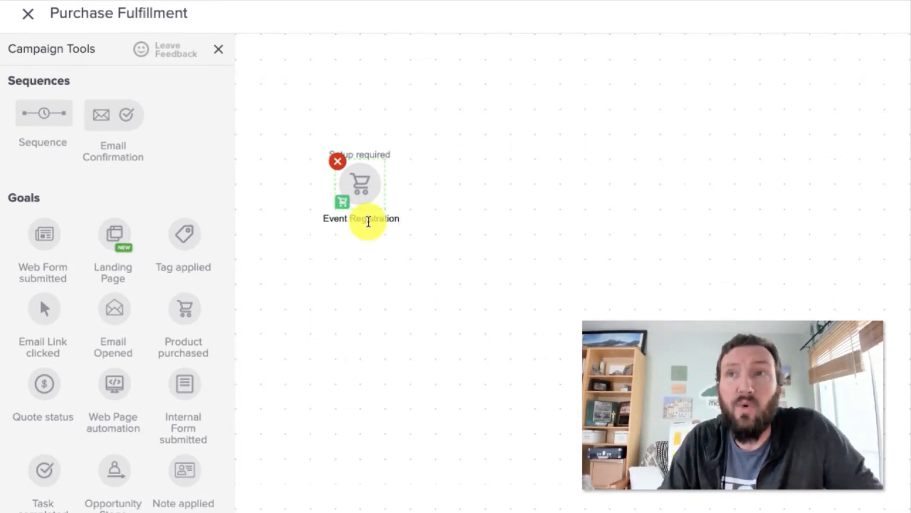
click(423, 314)
drag(260, 120, 446, 257)
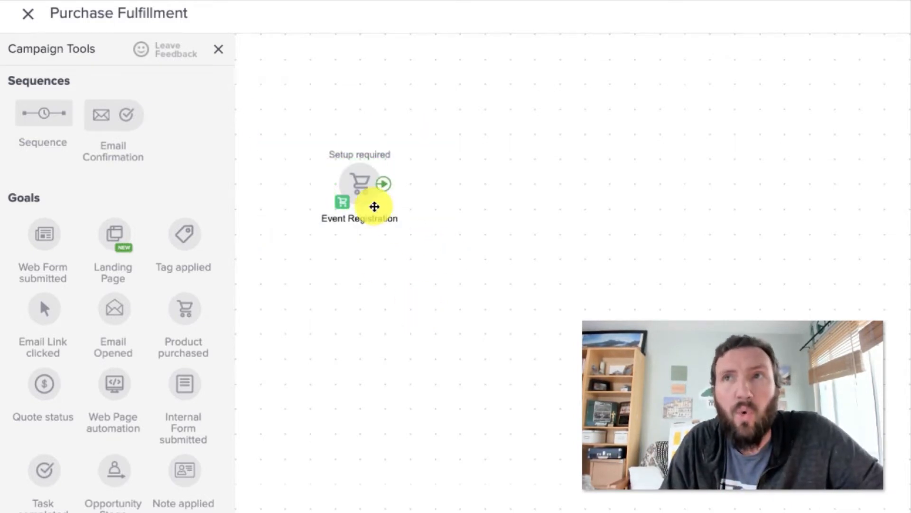
Step: Add a sequence linked from the Event Registration goal and name it "Confirm Purchase and Event Reminders"
drag(57, 115, 472, 181)
drag(400, 189, 479, 185)
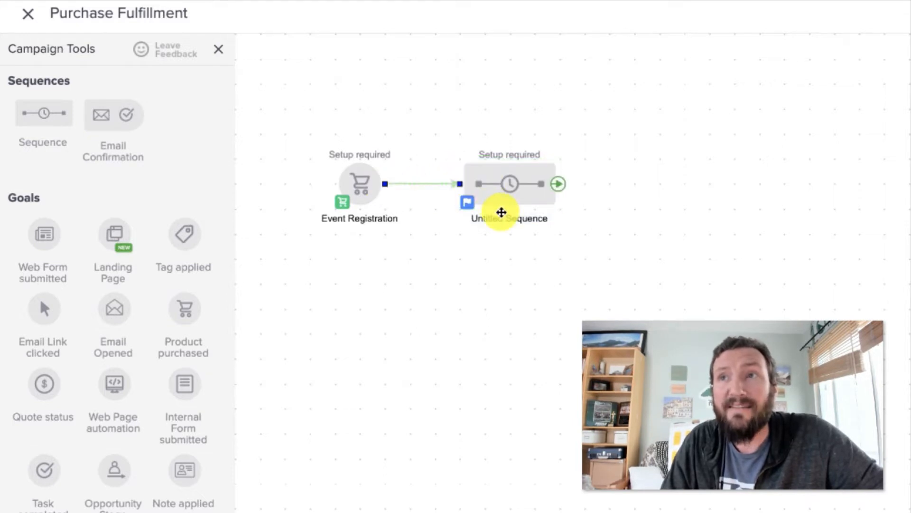
click(504, 220)
text(Co)
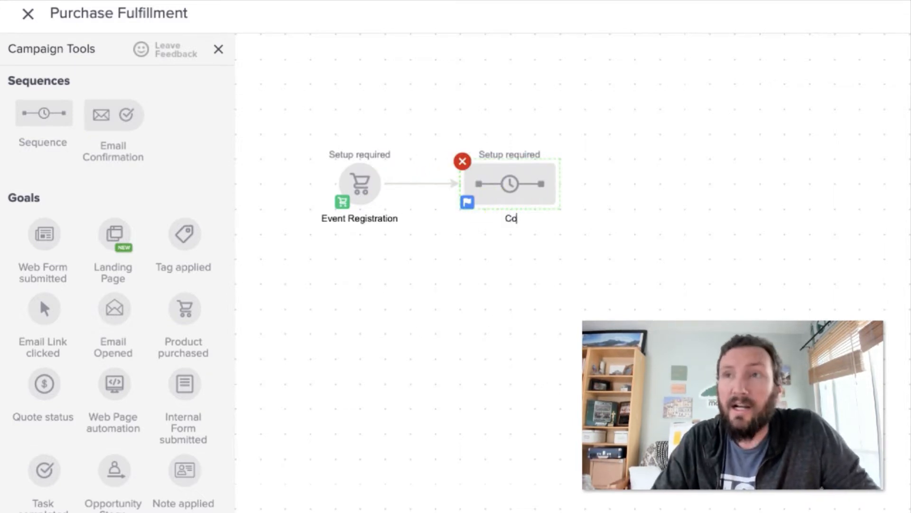
text(nfirm Purchase and)
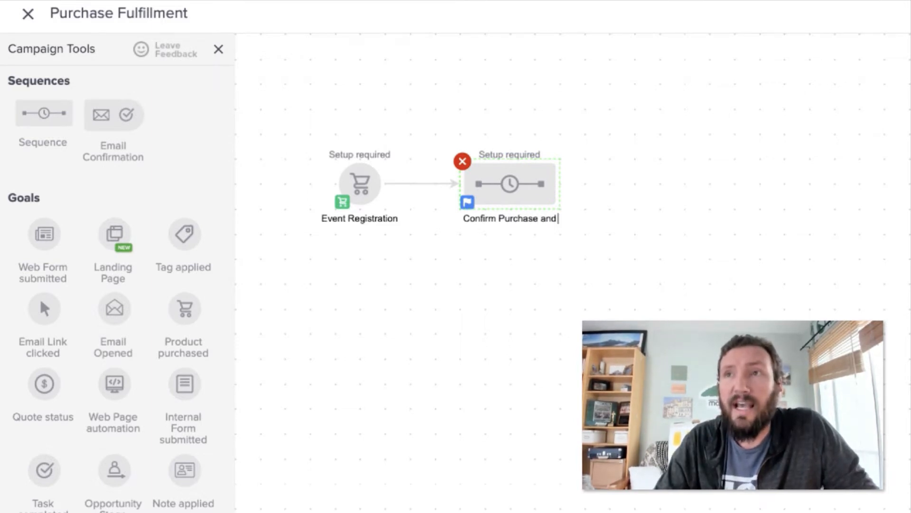
text( Event Reminders)
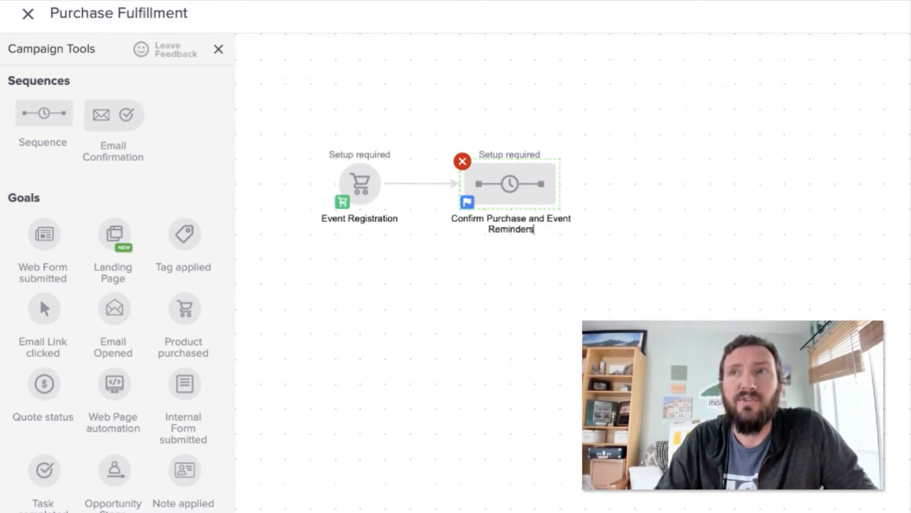
click(516, 268)
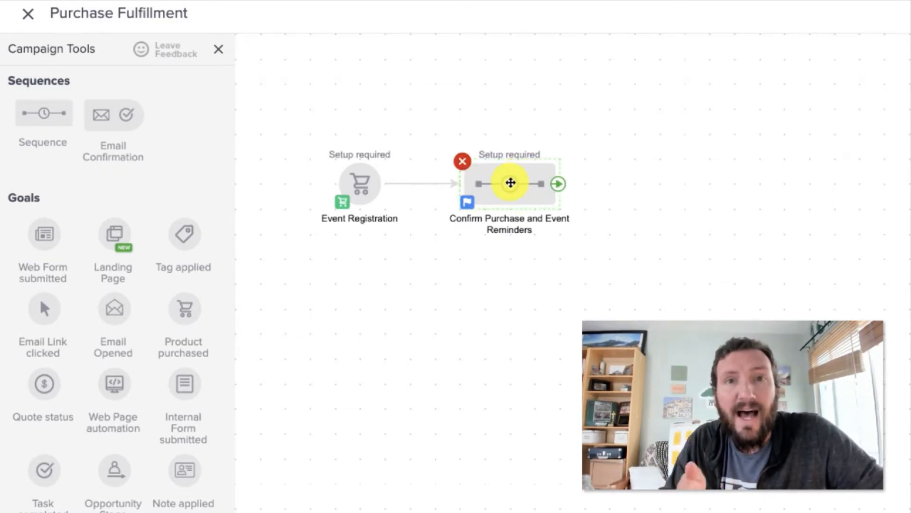
Step: Open the new sequence and add an email after Start named "Purchase Confirmation", spaced slightly away from Start
double_click(491, 183)
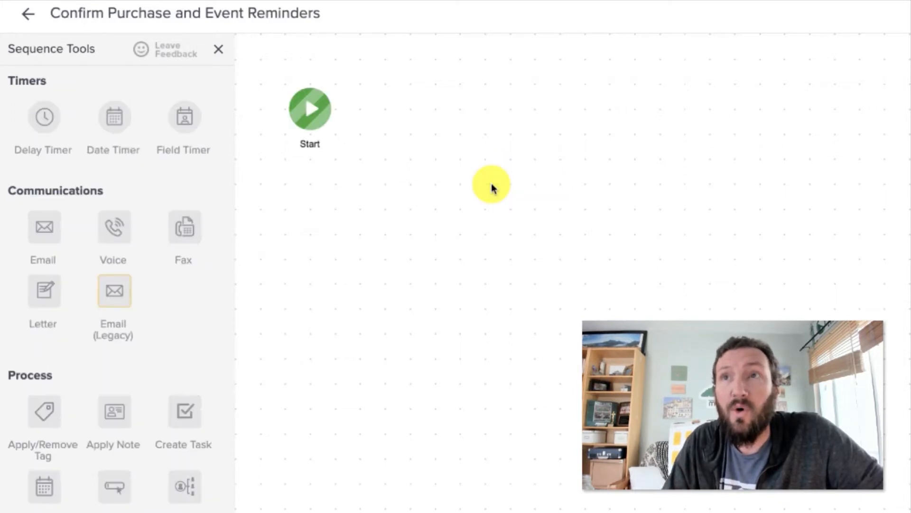
drag(55, 225, 405, 102)
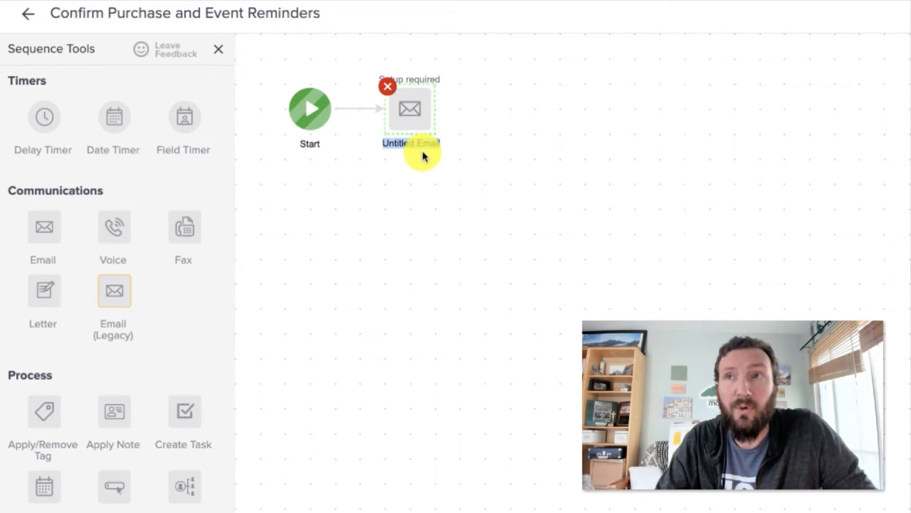
text(Purchase Confirmation)
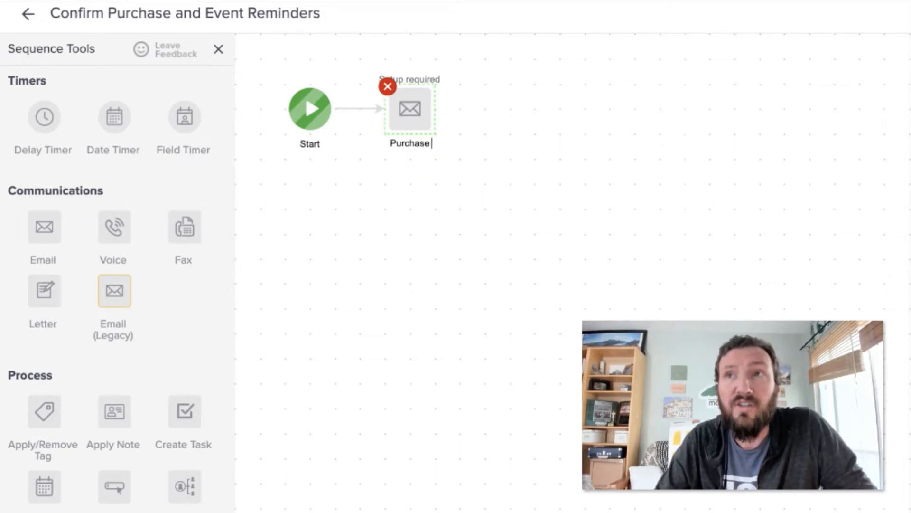
click(432, 251)
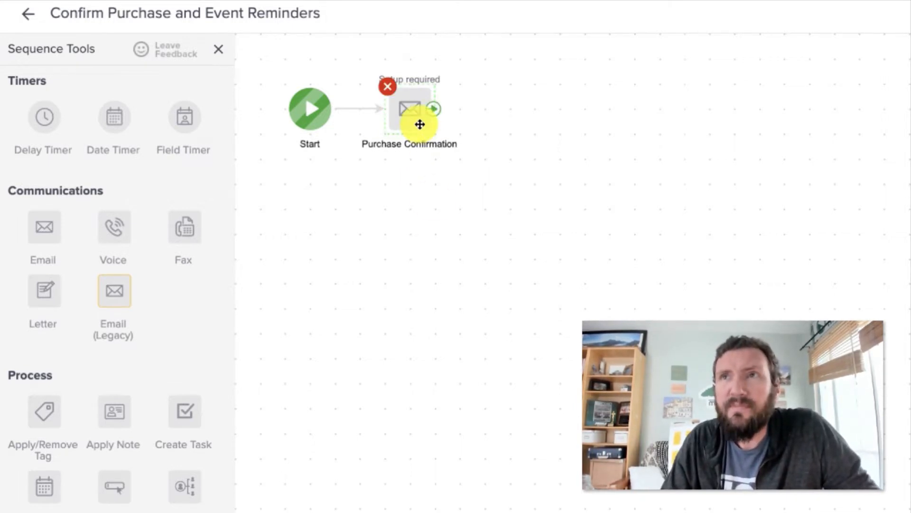
drag(417, 123, 433, 135)
Step: Add a delay timer after the Purchase Confirmation email, followed by an email named "Suggestions for the Event"
drag(45, 120, 540, 98)
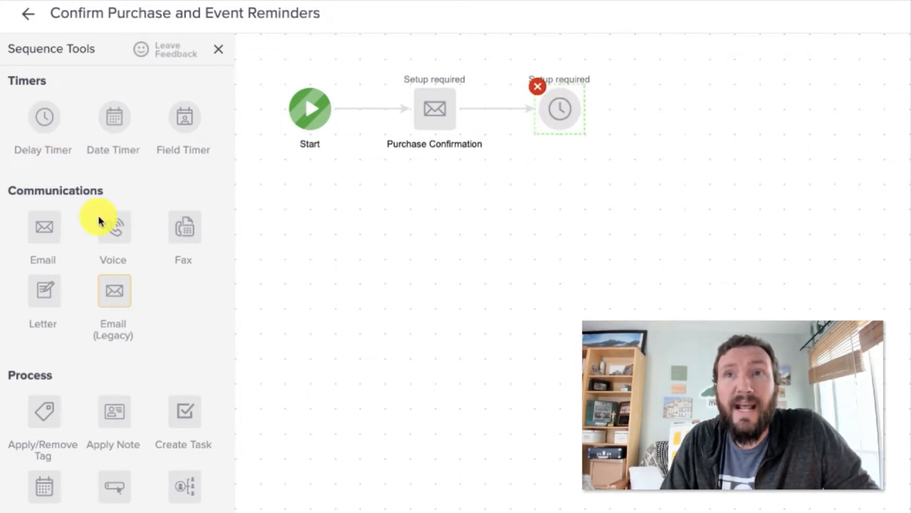
drag(45, 228, 673, 96)
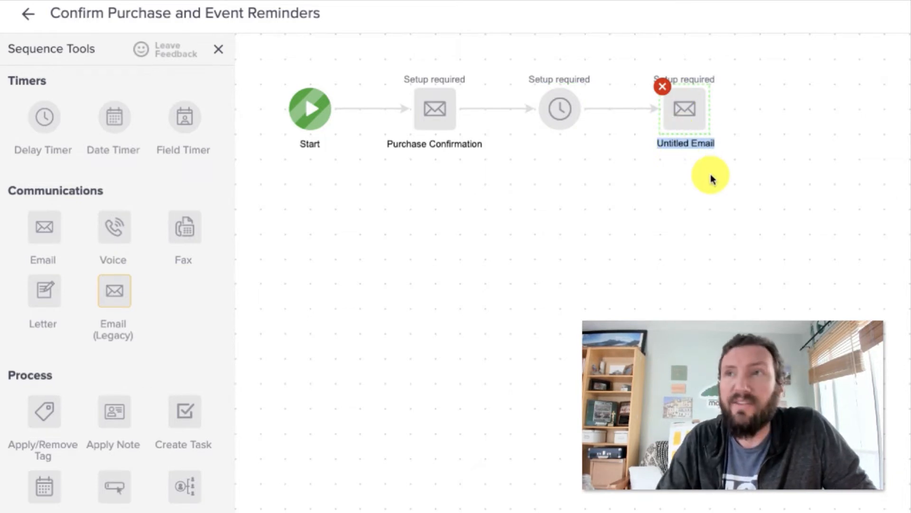
text(Suggestions)
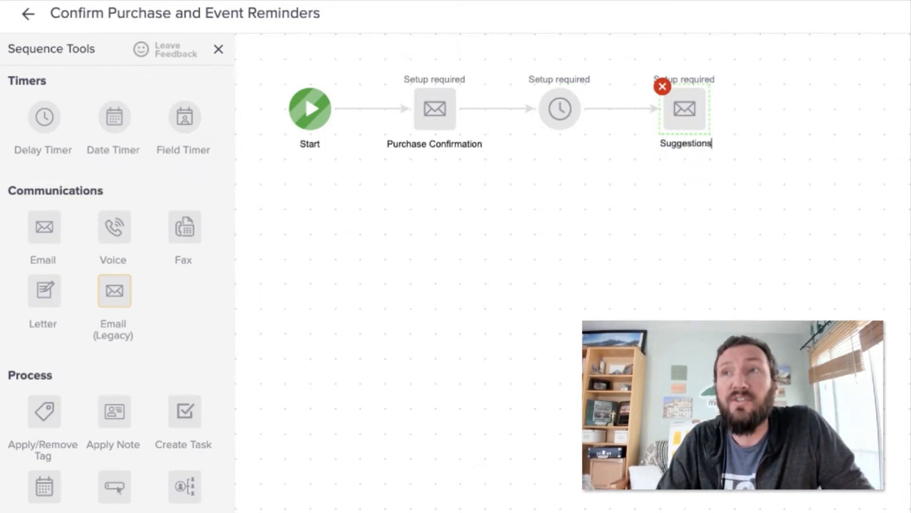
text( for the Event)
click(706, 207)
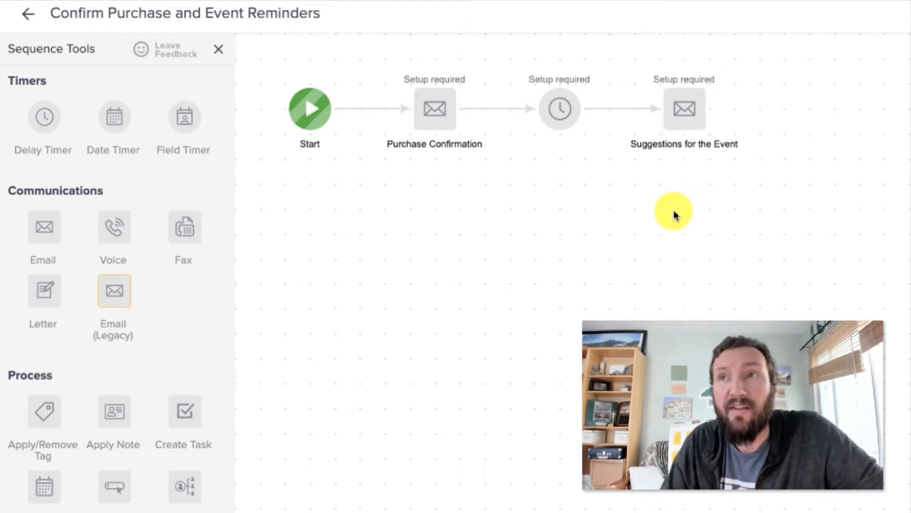
Step: Open the delay timer between the two emails and set it to wait at least 2 days
drag(510, 63, 617, 159)
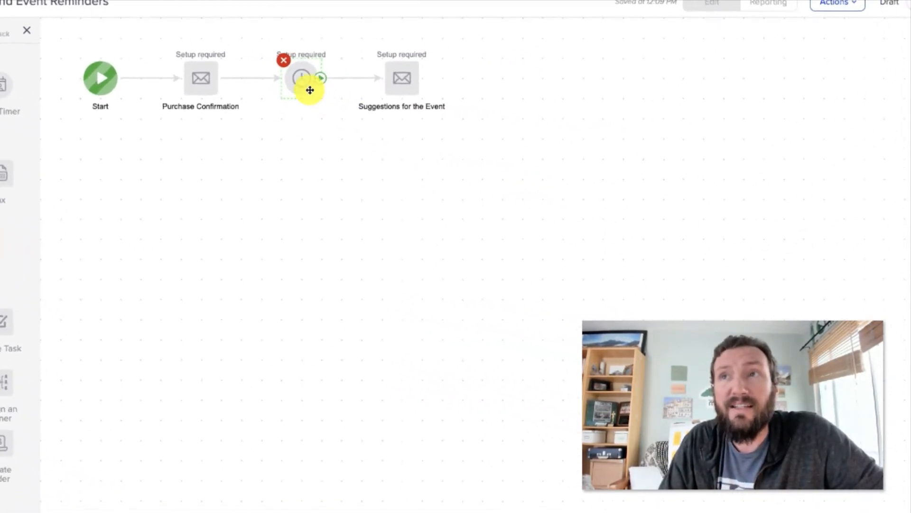
double_click(560, 109)
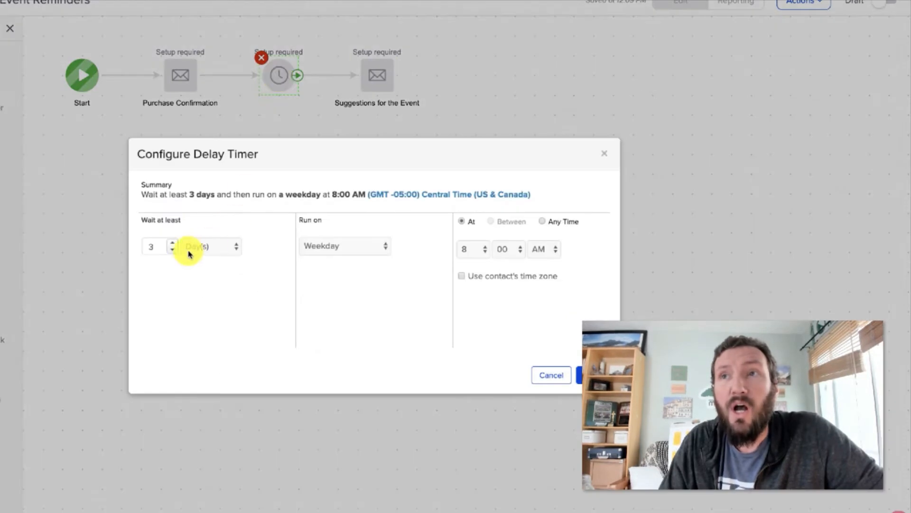
click(142, 219)
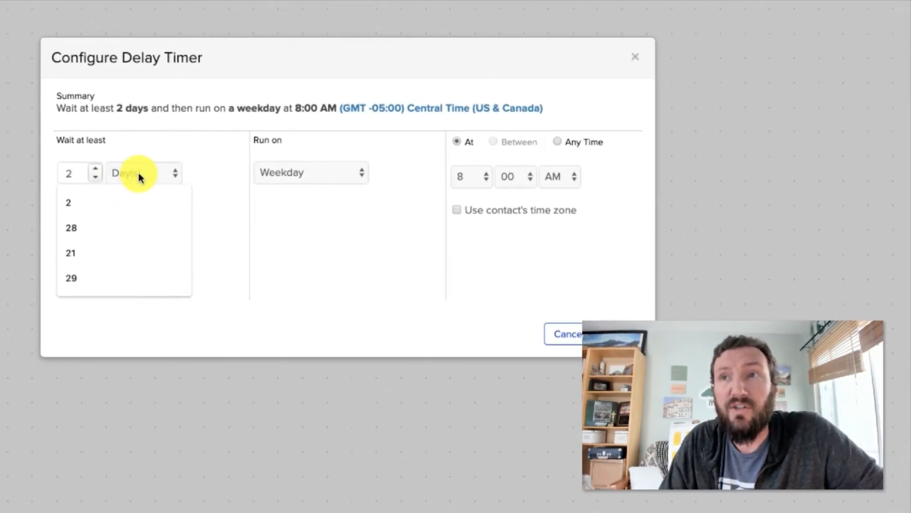
Step: Try the Day Of Week and Day Of Month run-on options, including the last day of any month, and return to Weekday
click(308, 213)
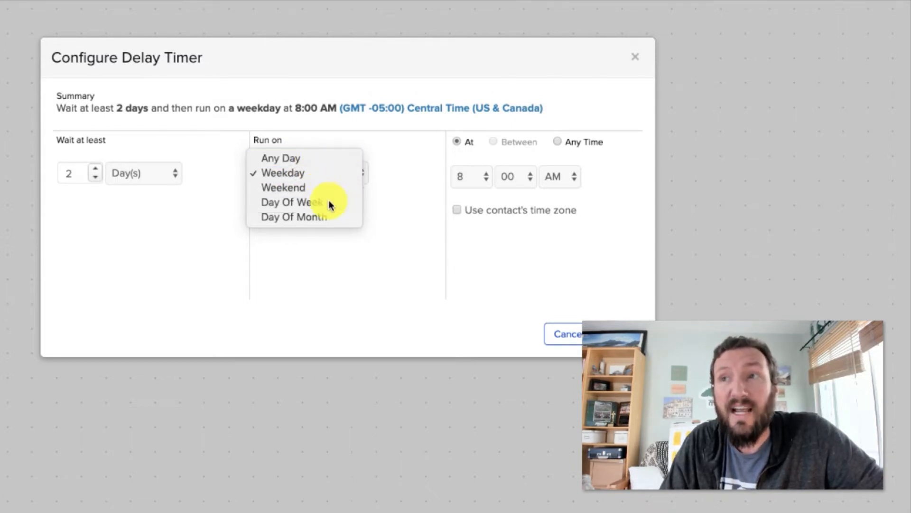
click(329, 203)
click(271, 249)
click(295, 248)
click(278, 255)
click(293, 257)
click(305, 176)
click(306, 186)
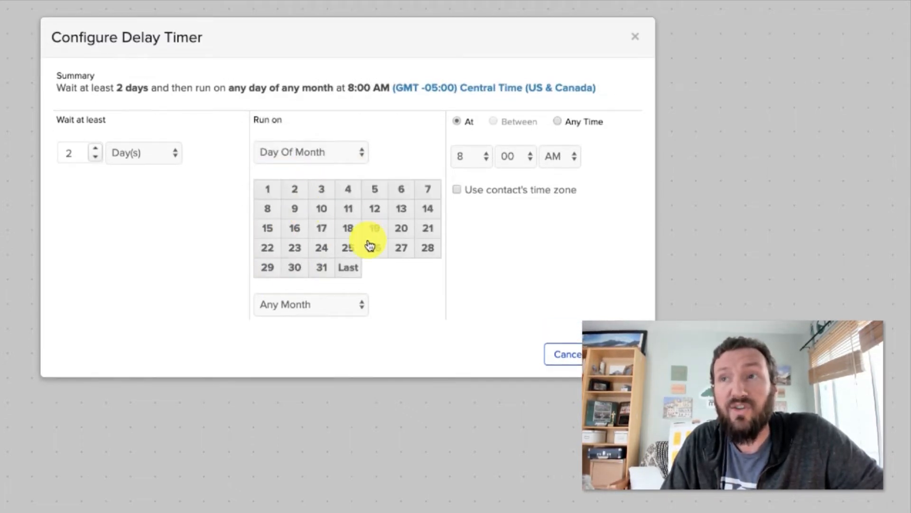
click(353, 271)
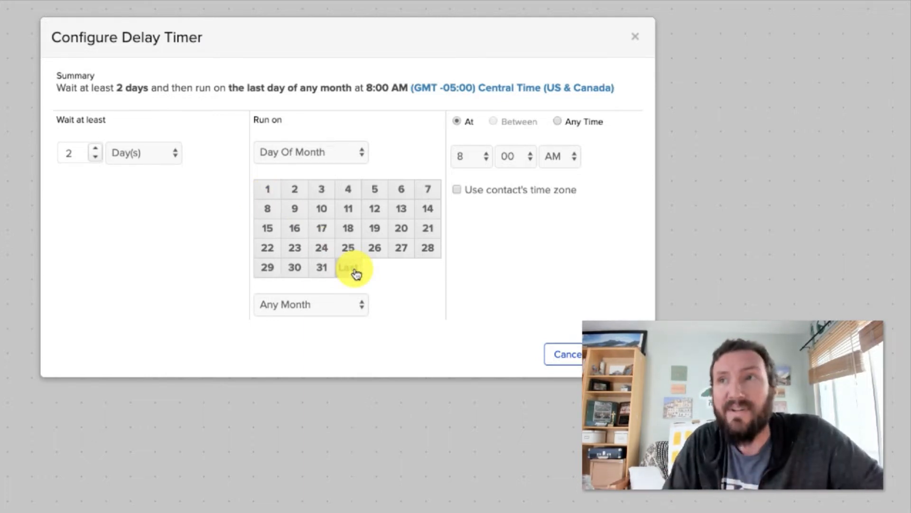
click(339, 152)
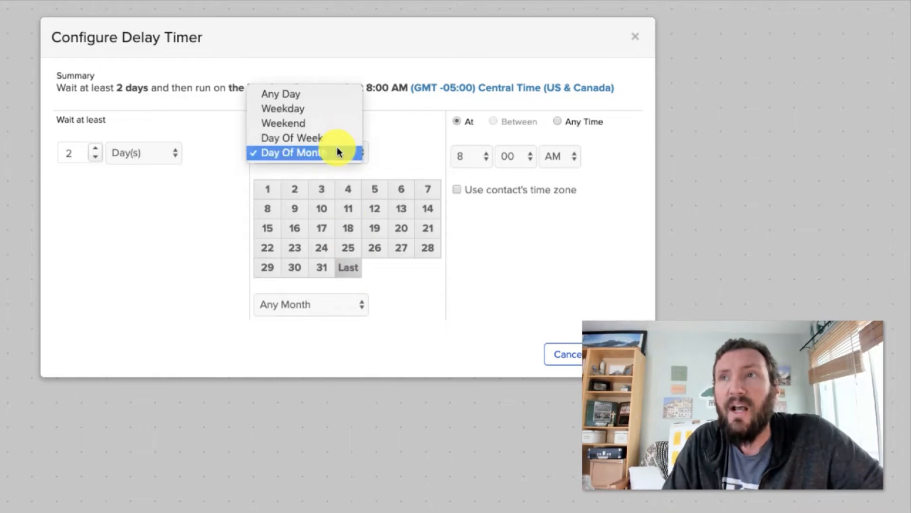
click(327, 110)
Step: Set the delay timer's run time to 7:15 AM
click(472, 176)
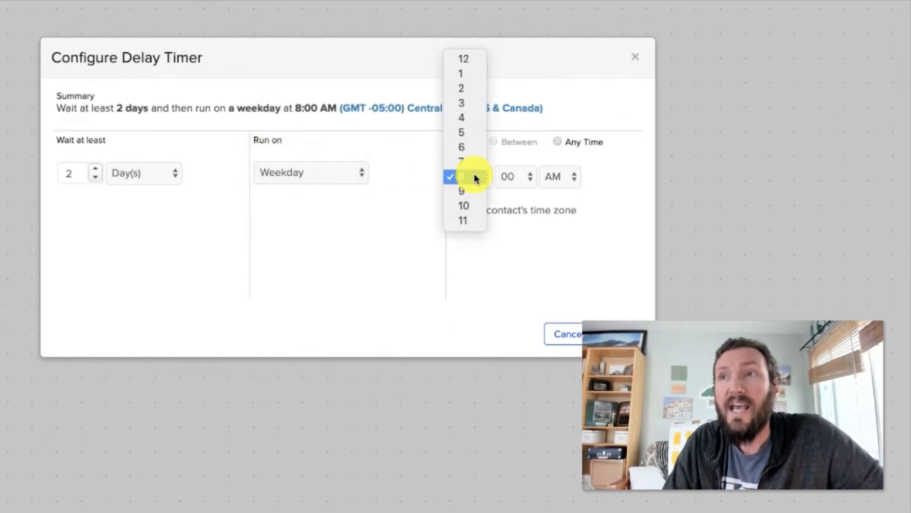
click(477, 162)
click(507, 177)
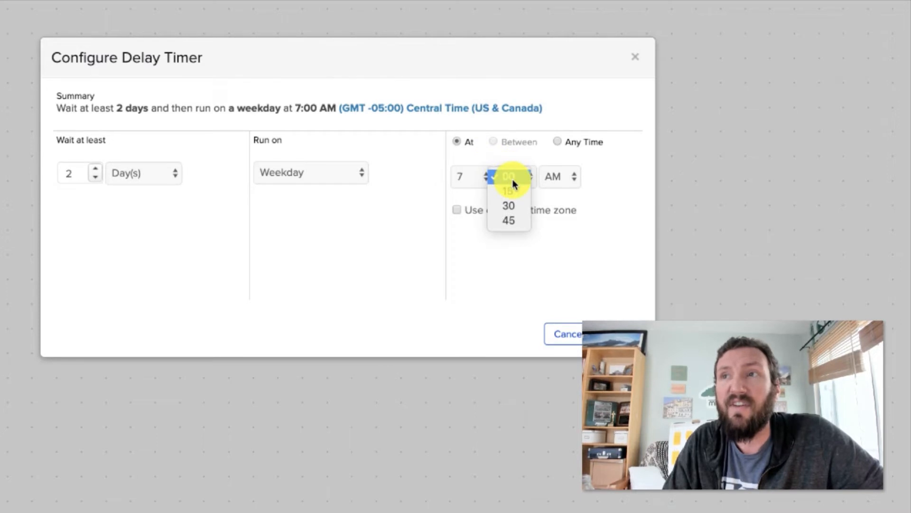
click(510, 190)
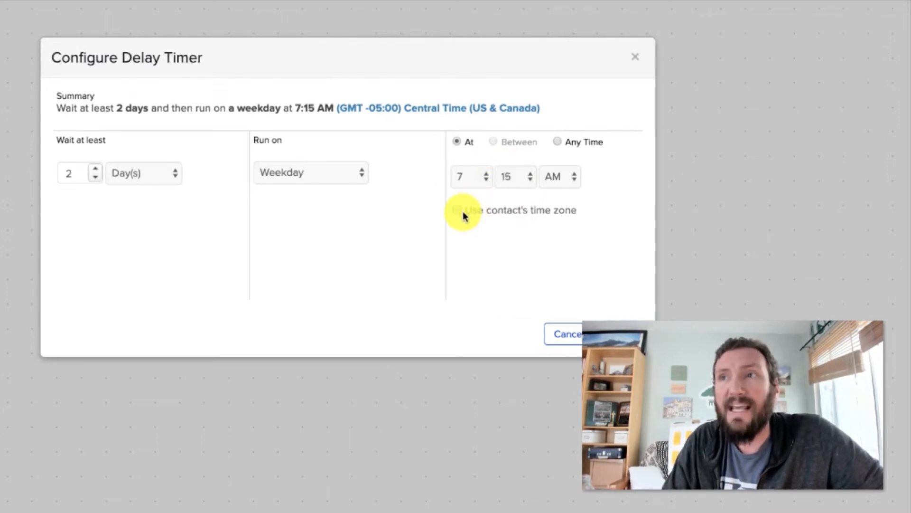
Step: Make the delay timer run at any time using the contact's time zone, and save its configuration
click(459, 214)
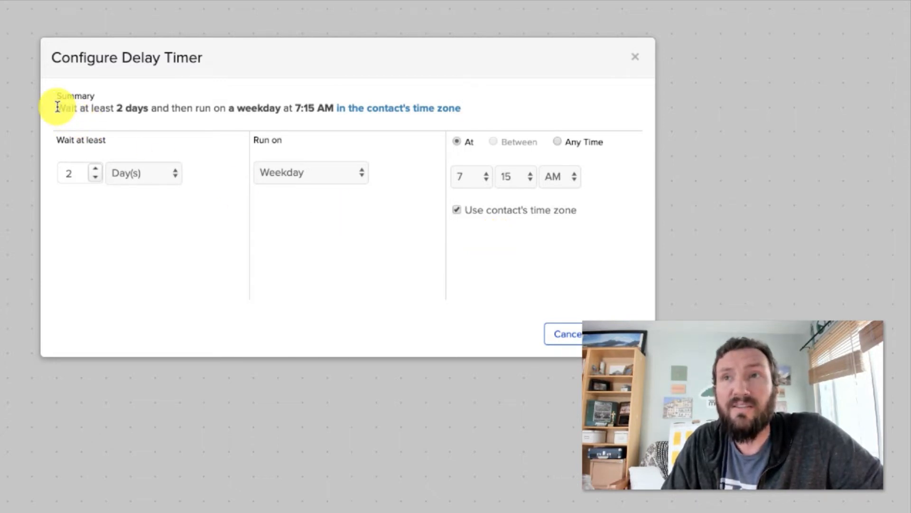
drag(57, 107, 474, 111)
click(475, 111)
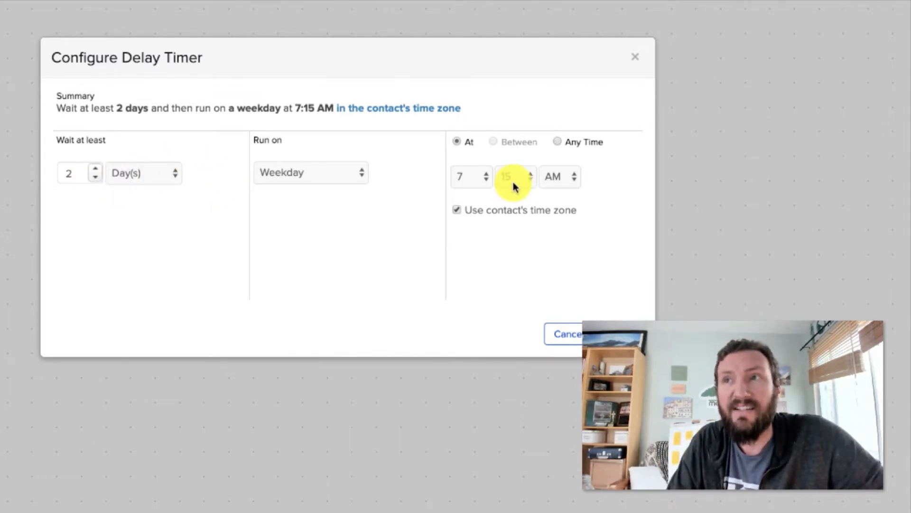
click(558, 145)
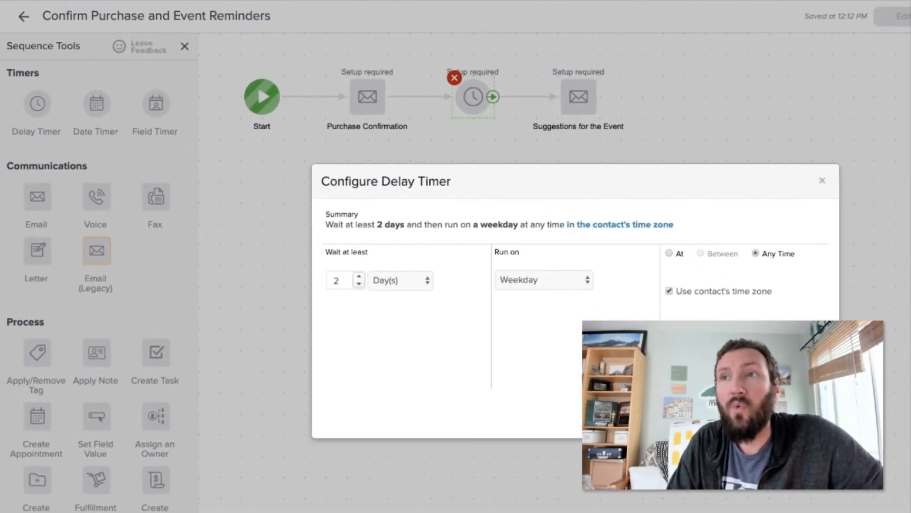
click(620, 334)
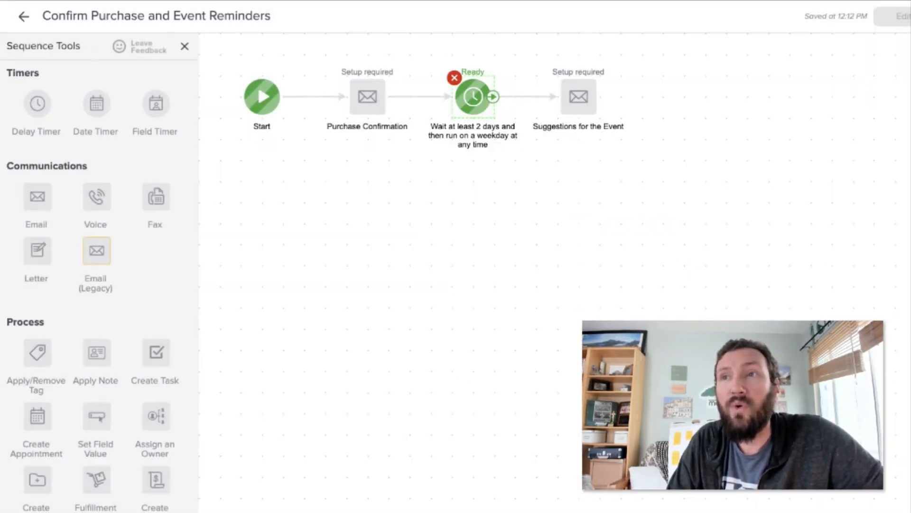
Step: Move the Suggestions for the Event email slightly farther from the delay timer
drag(579, 98, 601, 98)
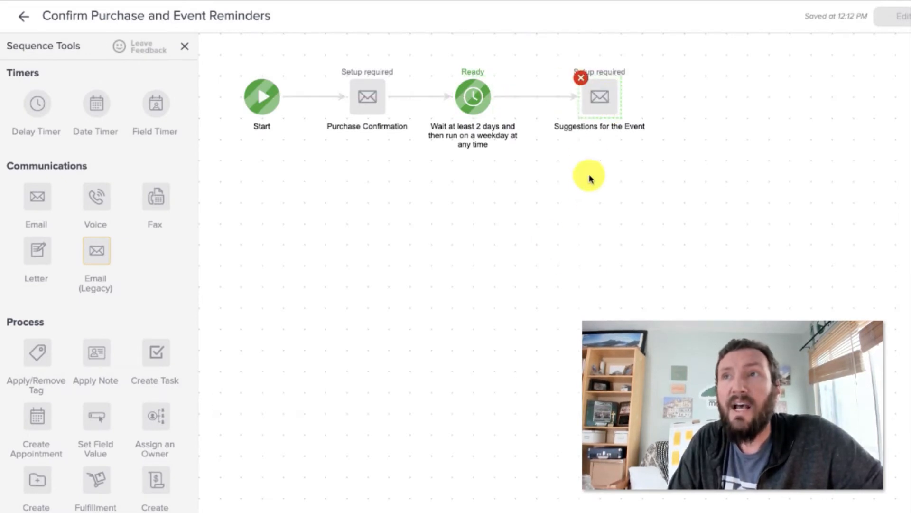
drag(216, 44, 689, 218)
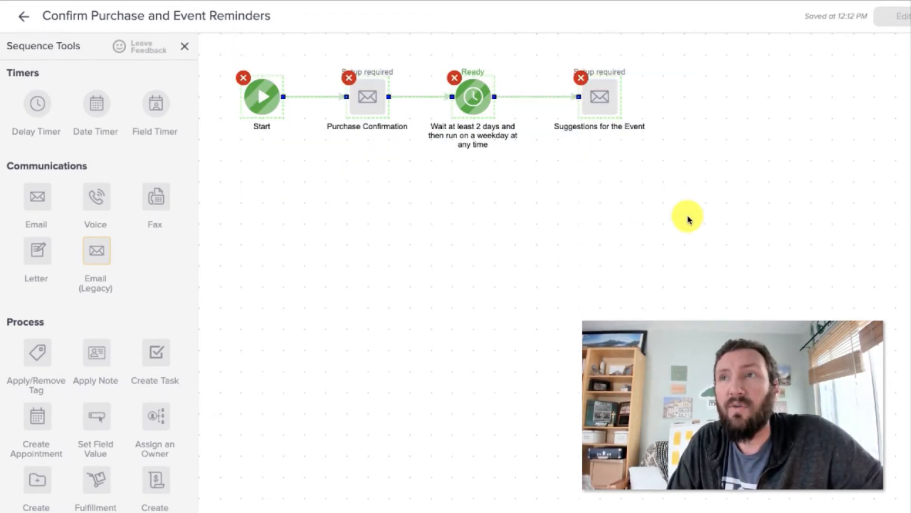
click(347, 95)
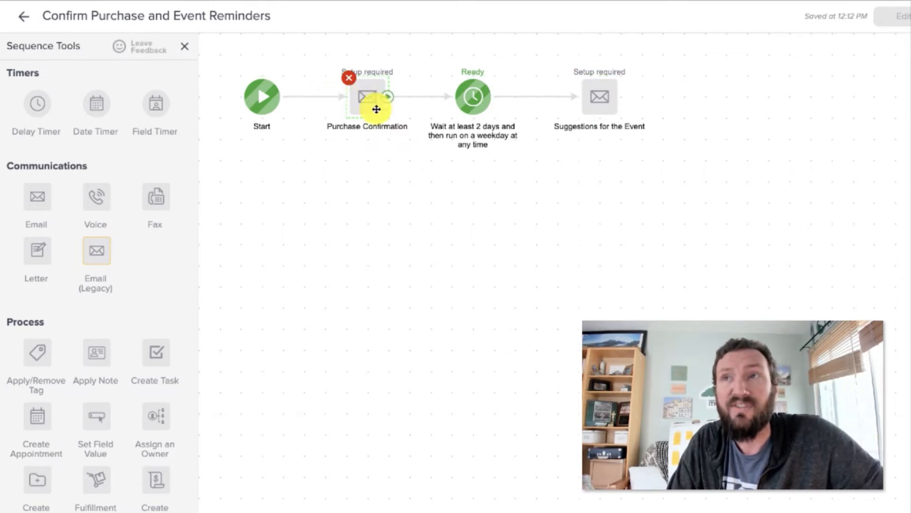
click(473, 106)
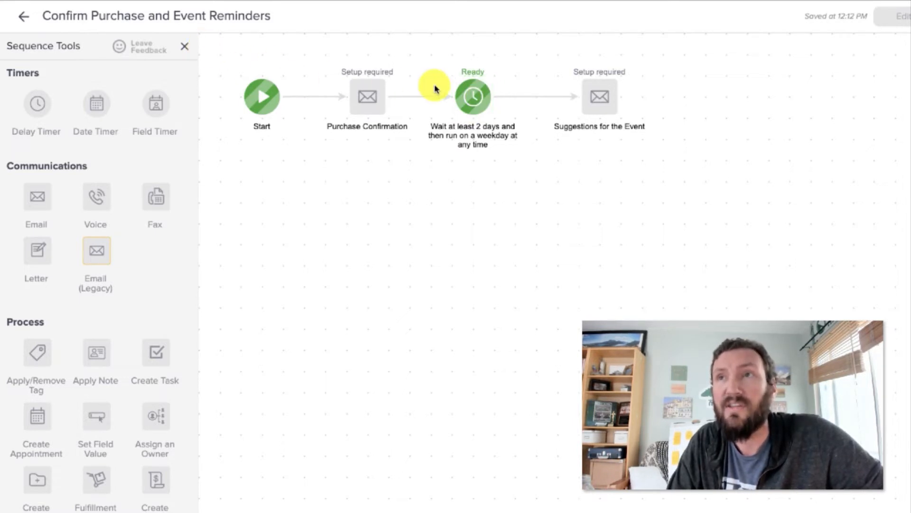
click(473, 90)
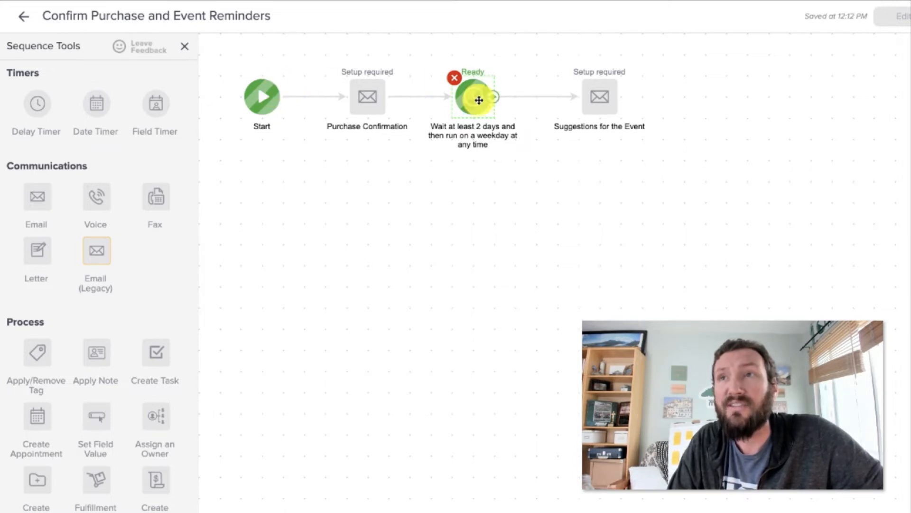
click(591, 97)
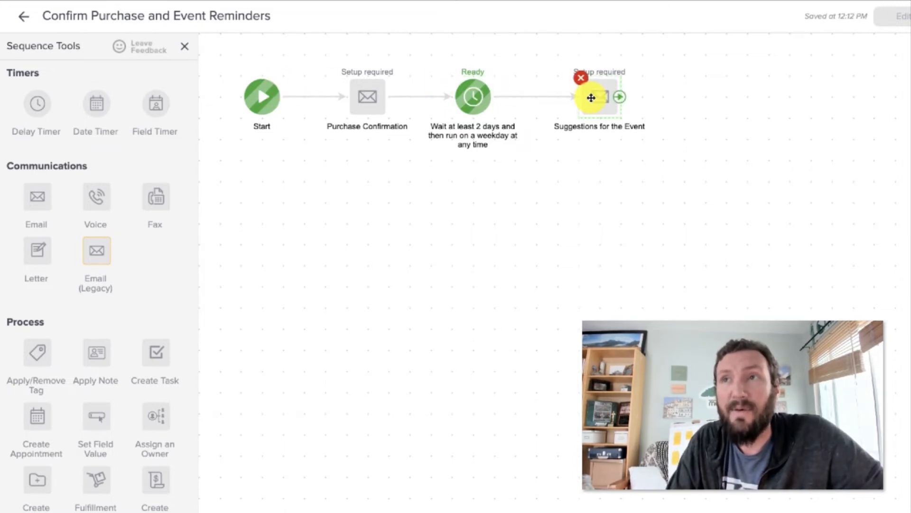
Step: Add a second Start below the existing sequence and connect it to a new date timer
click(505, 230)
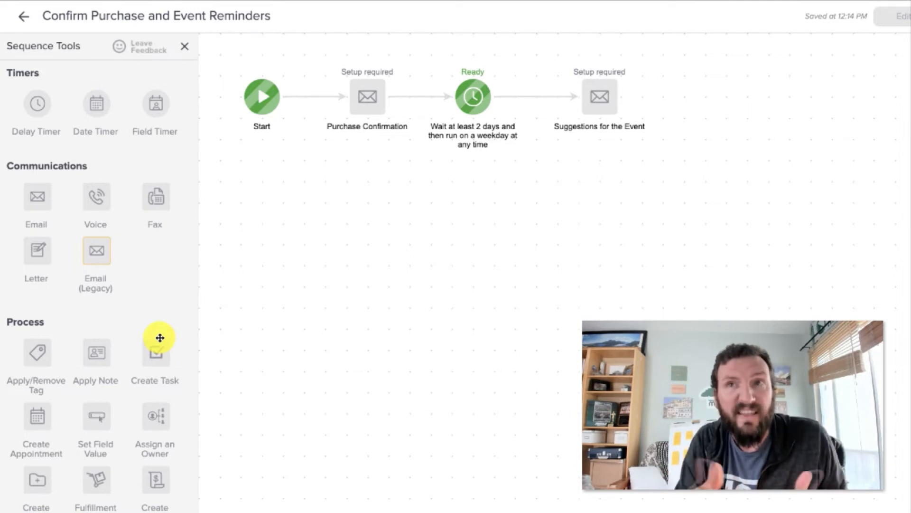
scroll(104, 487, down, 2)
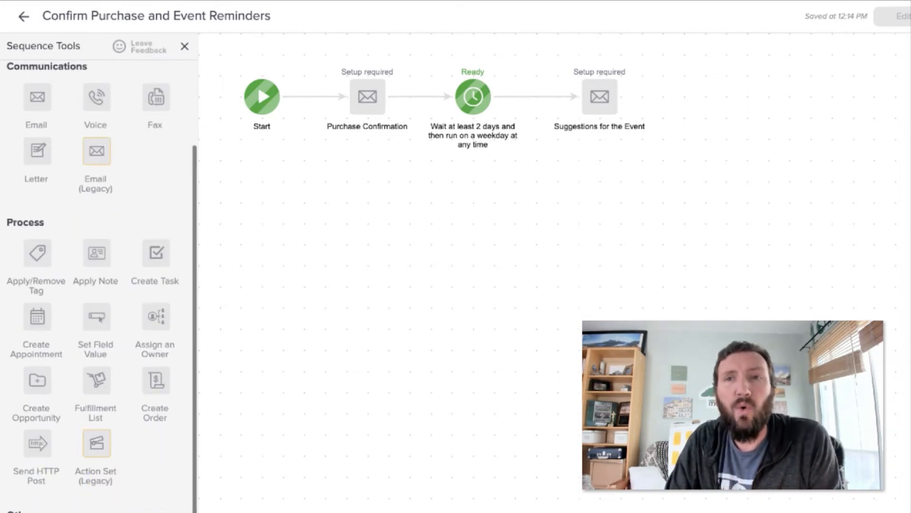
drag(86, 509, 257, 193)
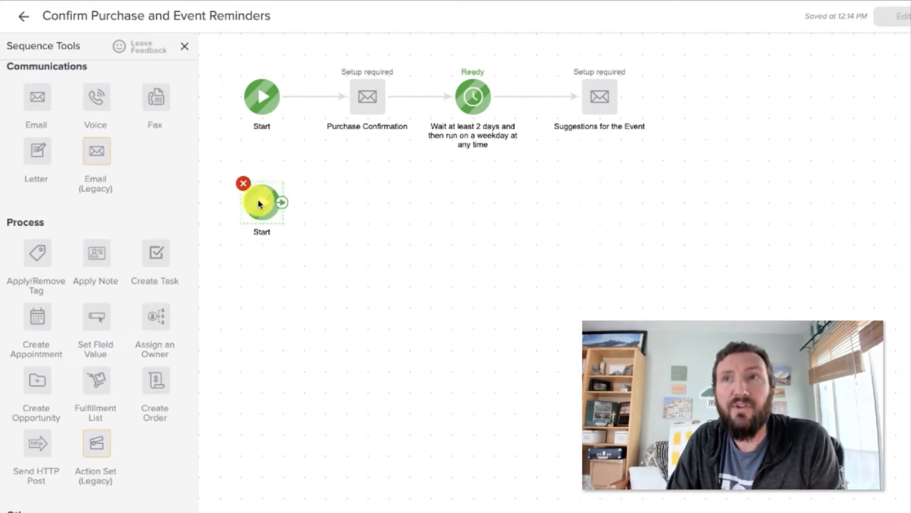
scroll(114, 266, up, 2)
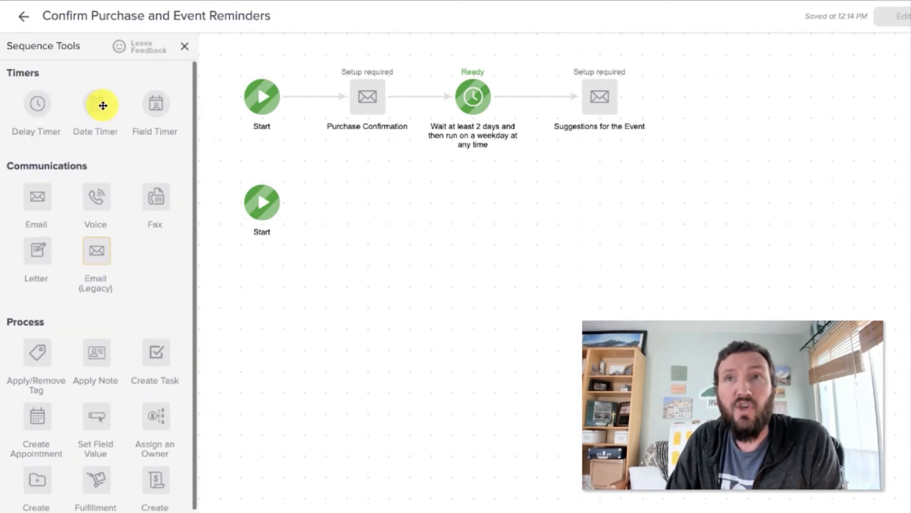
drag(101, 105, 368, 197)
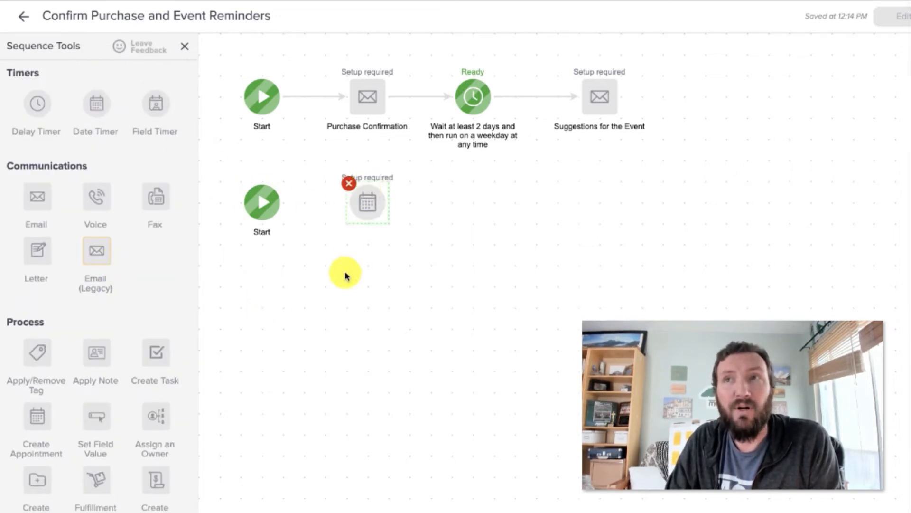
drag(285, 204, 371, 206)
Step: Configure the date timer to run on 8-1-2019 and save its configuration
double_click(371, 206)
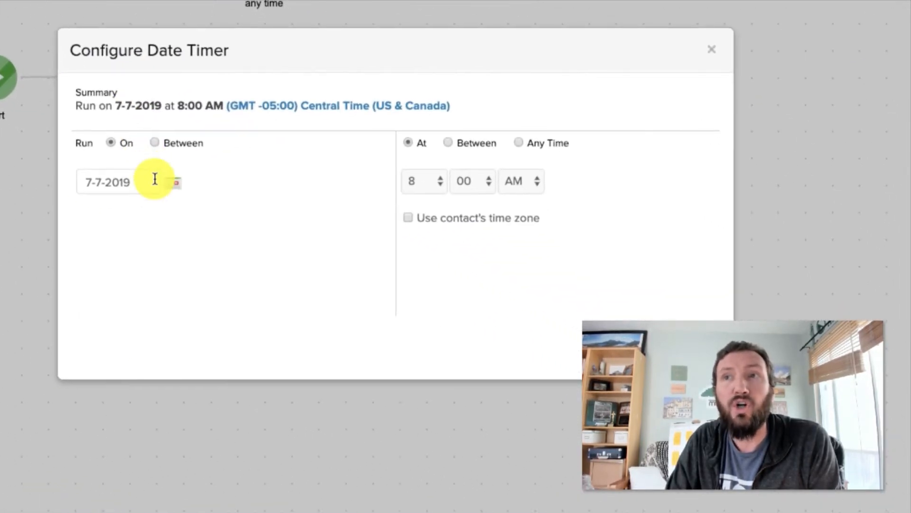
click(170, 189)
click(279, 219)
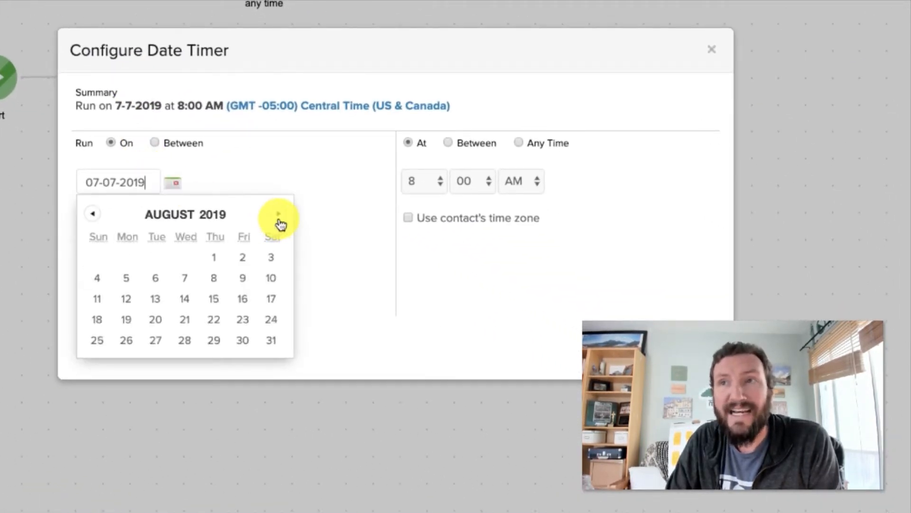
click(216, 258)
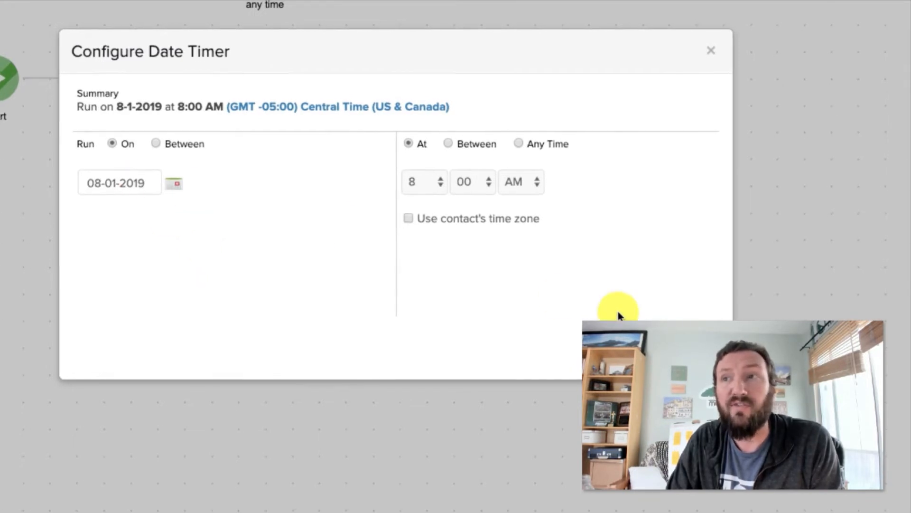
click(695, 352)
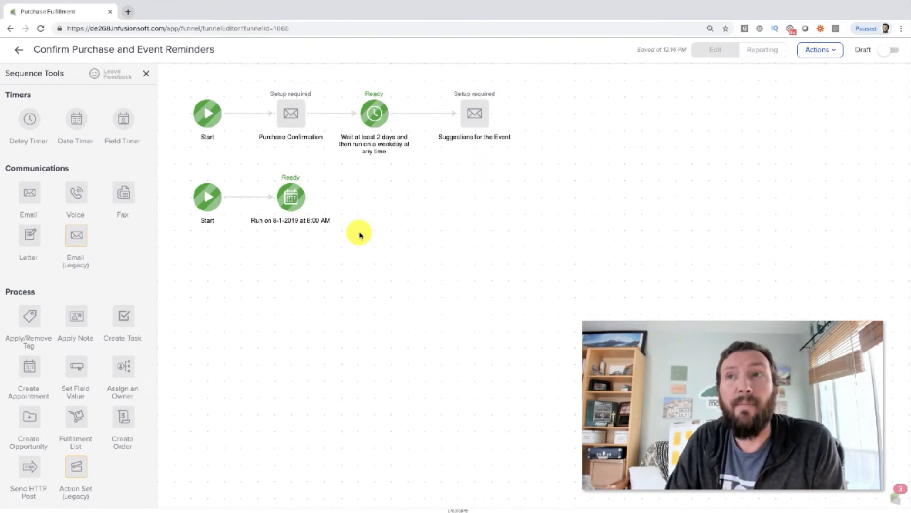
Step: Add an email after the 8-1-2019 date timer, connect it to the timer, and name it Hotel Reminder
drag(562, 156, 179, 67)
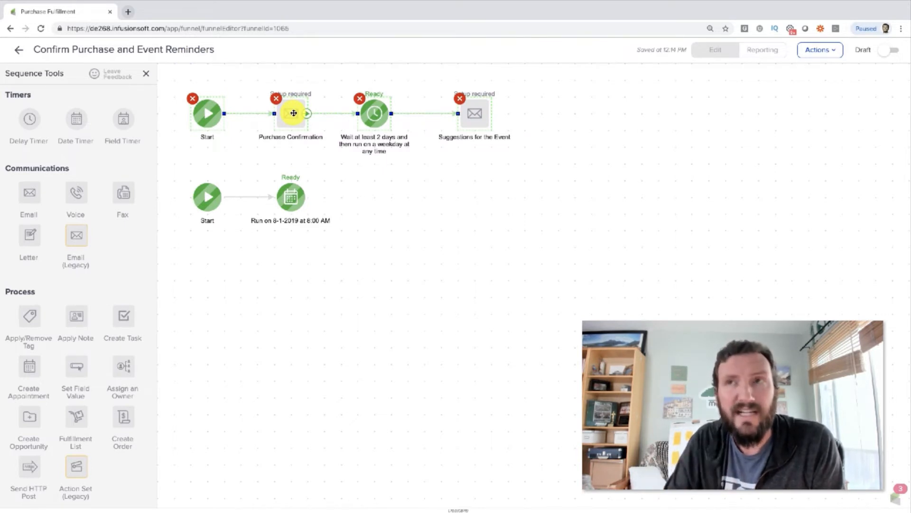
click(354, 182)
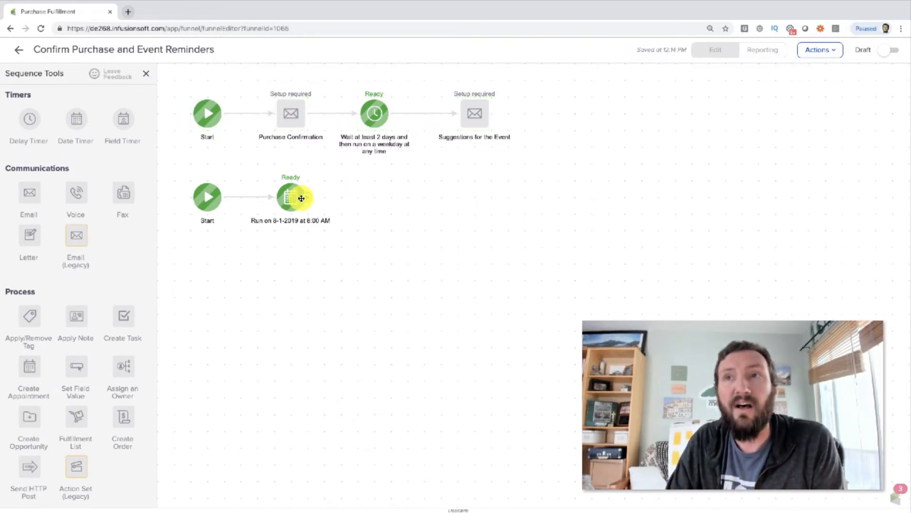
drag(29, 193, 368, 193)
drag(309, 195, 362, 198)
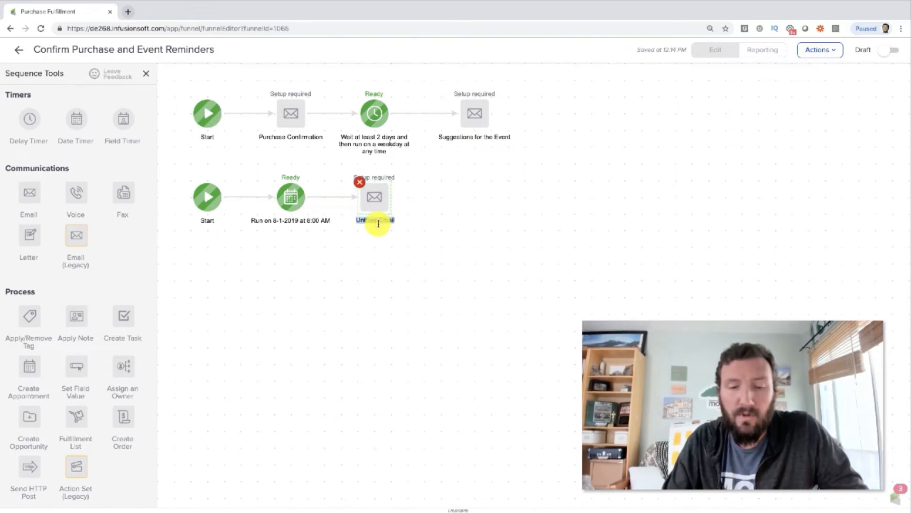
text(Hotel Reminder)
click(368, 275)
Step: Connect a new date timer after the Hotel Reminder email and save it with a run date of 8-26-2019
drag(76, 122, 442, 184)
drag(392, 196, 457, 199)
click(457, 199)
click(317, 262)
click(382, 285)
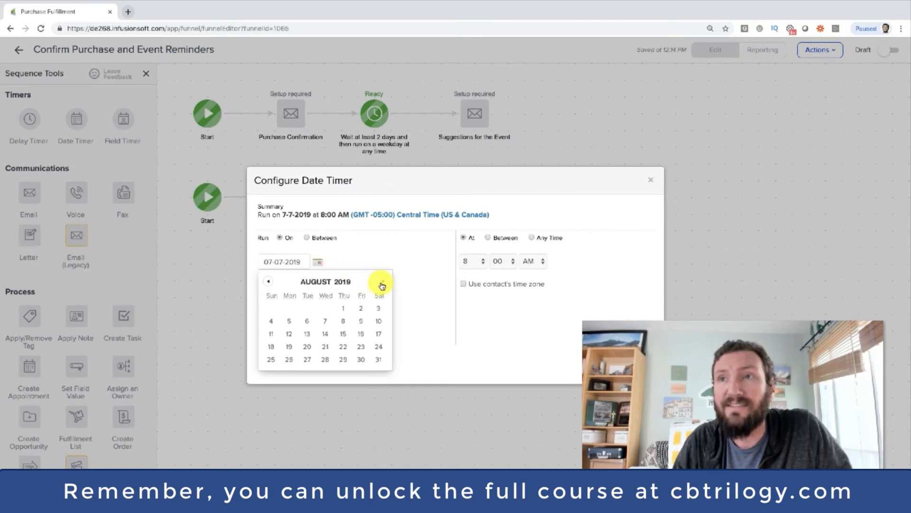
click(293, 362)
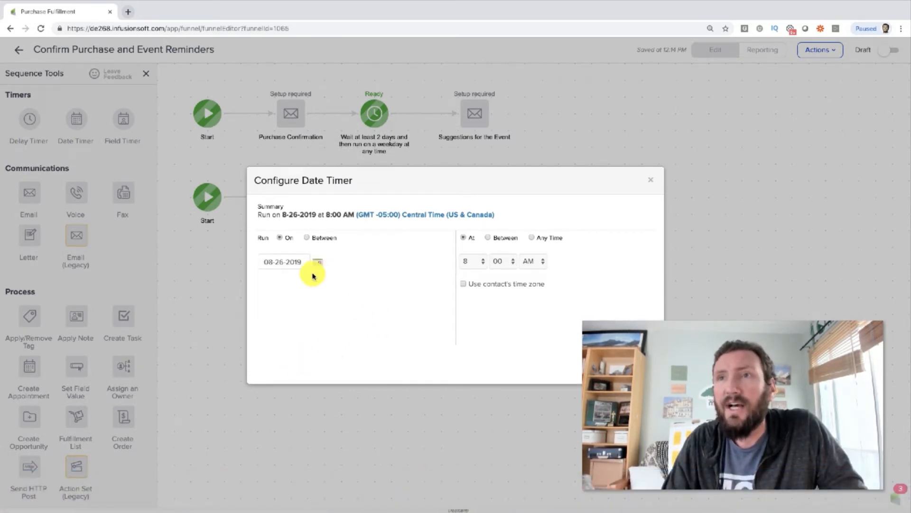
click(638, 366)
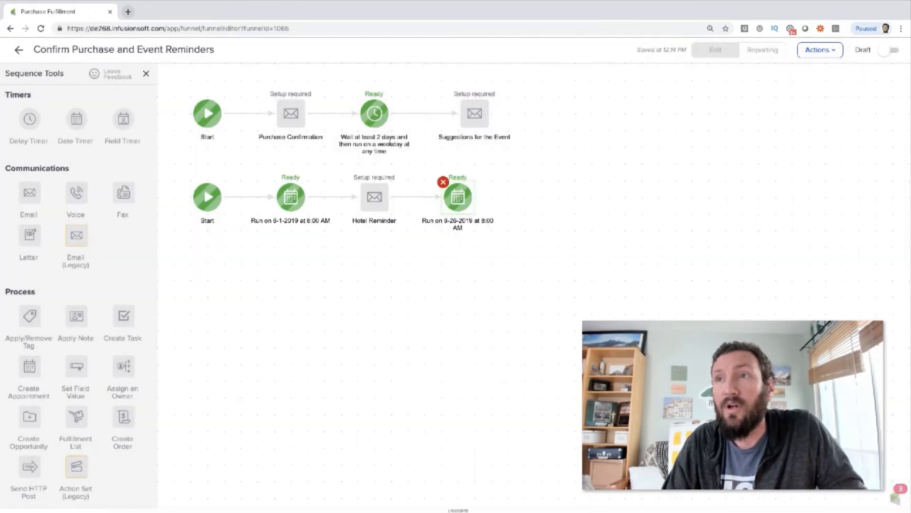
Step: Add an email connected to the 8-26-2019 date timer and name it Address Confirmation
drag(29, 192, 539, 198)
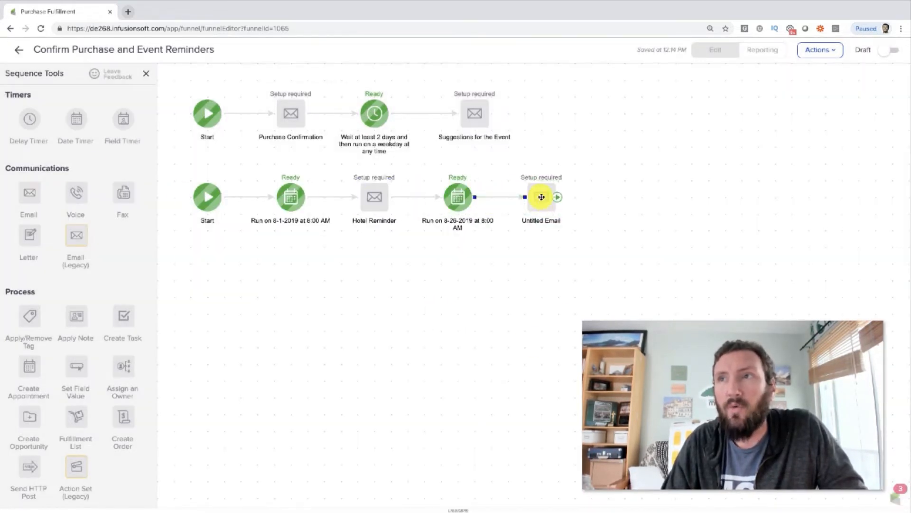
double_click(546, 223)
text(Ad)
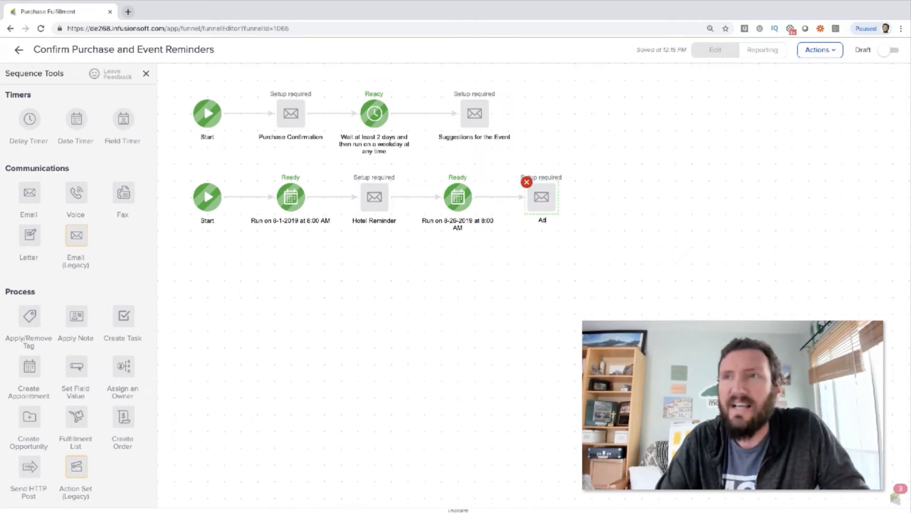
text(dress Confirmation)
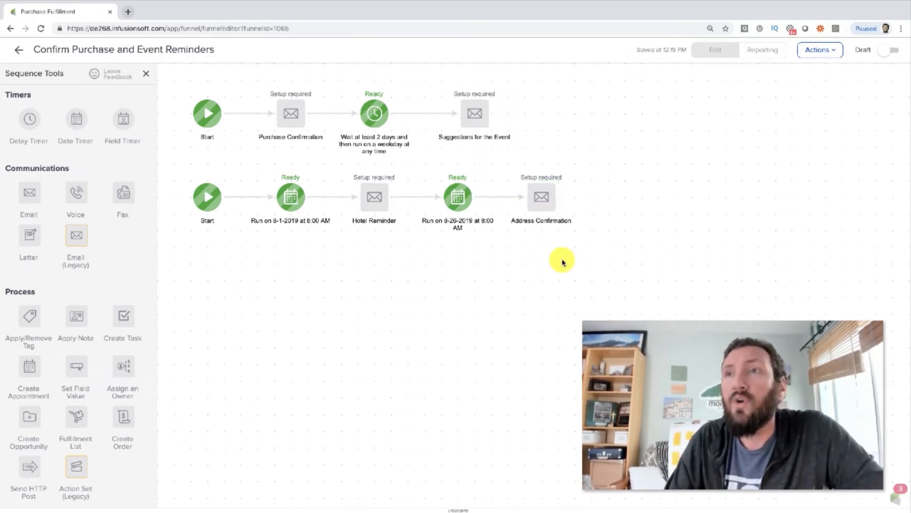
Step: Review the delay-timer sequence and the date-timer sequence, comparing how each timer schedules the email that follows it
drag(618, 249, 166, 162)
click(294, 246)
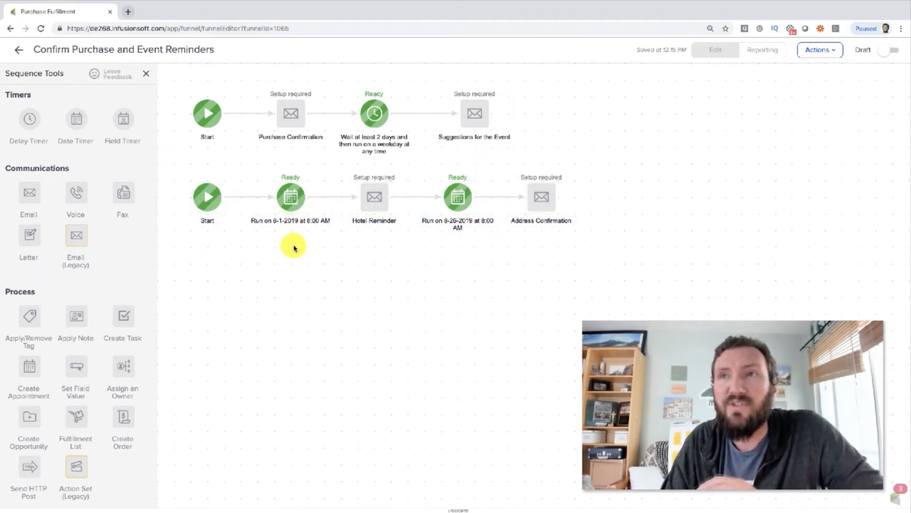
click(292, 206)
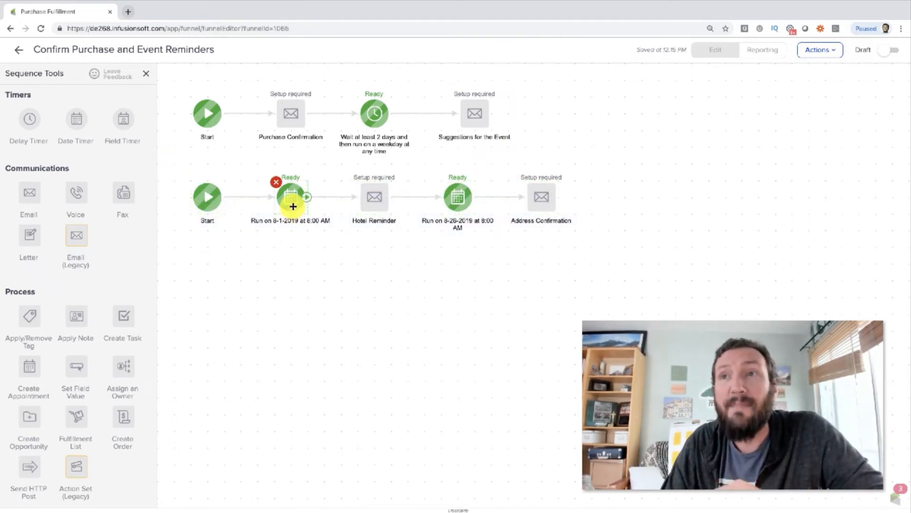
click(232, 169)
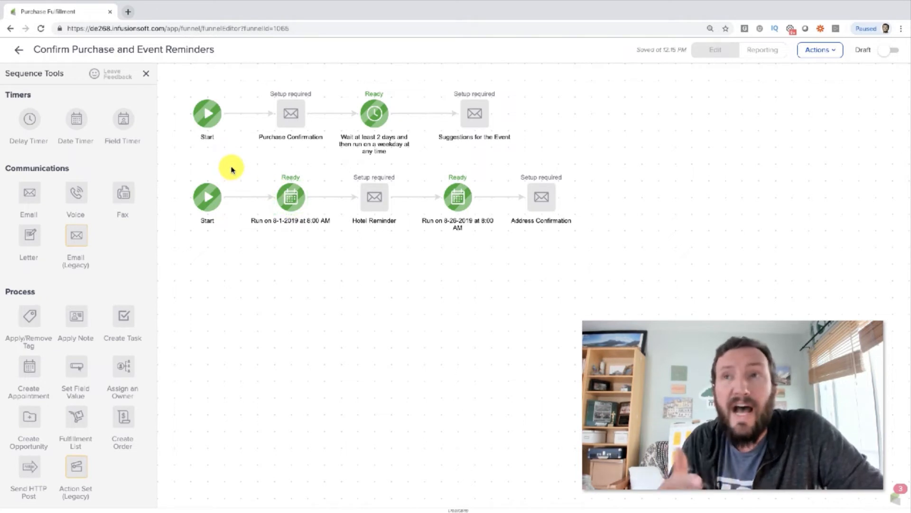
click(287, 119)
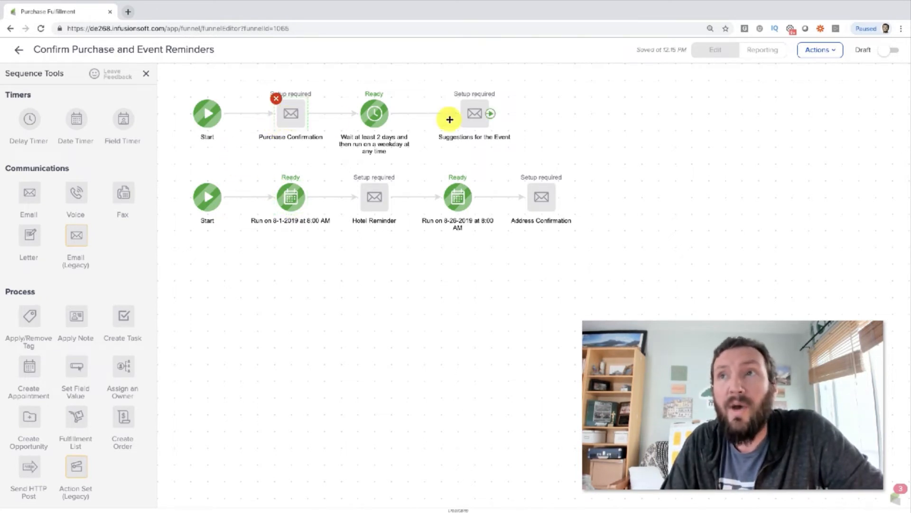
click(474, 118)
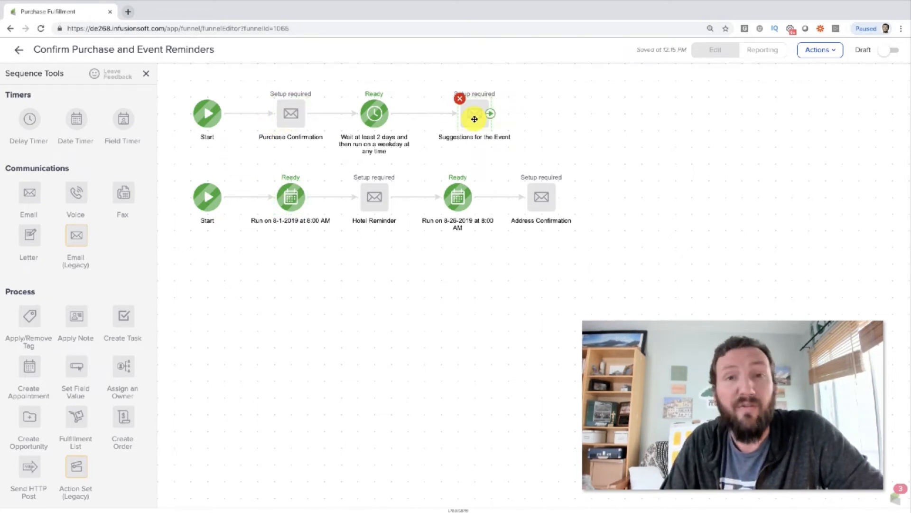
click(295, 112)
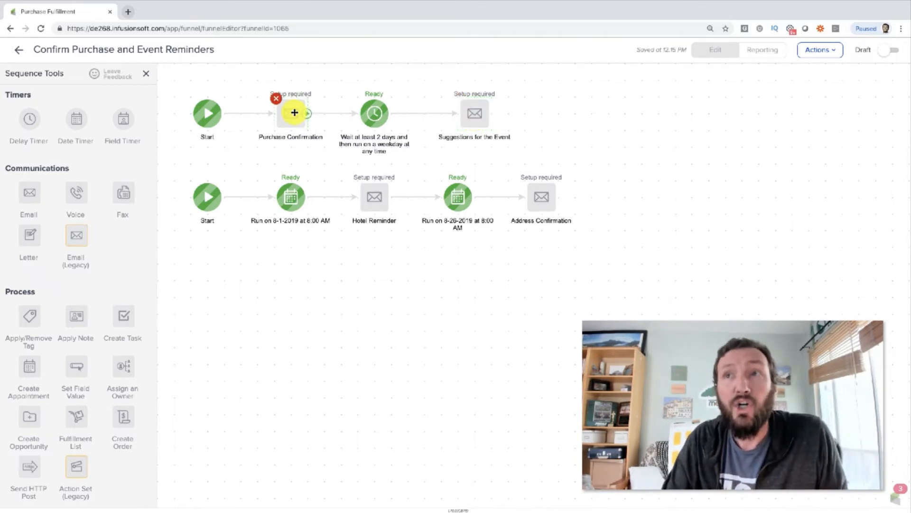
click(474, 115)
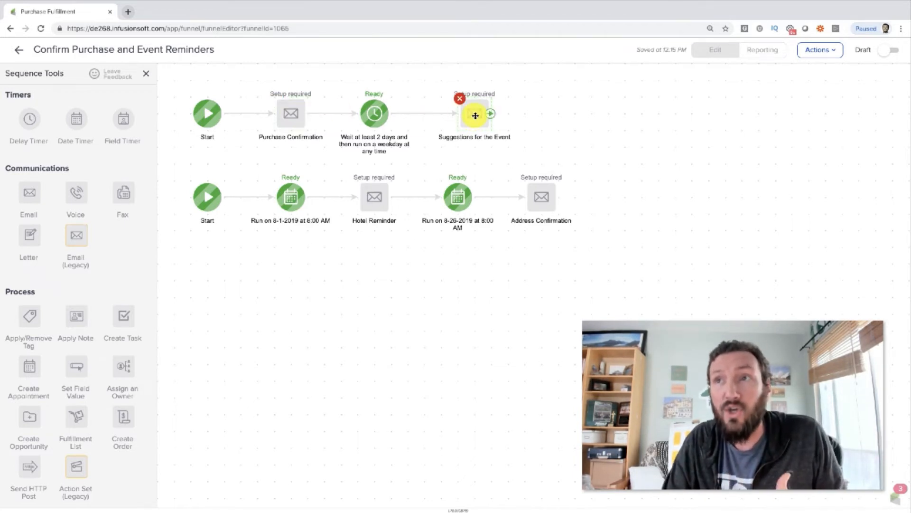
click(407, 285)
drag(416, 256, 245, 164)
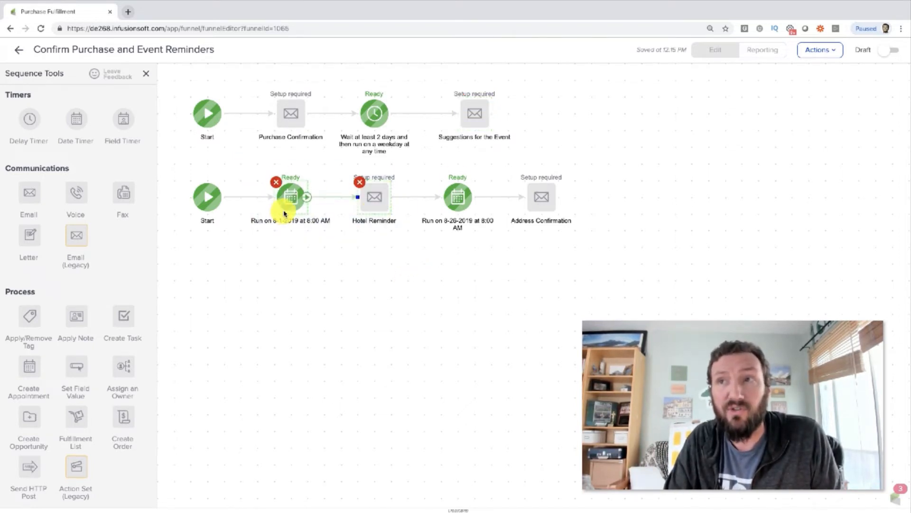
drag(611, 250, 420, 160)
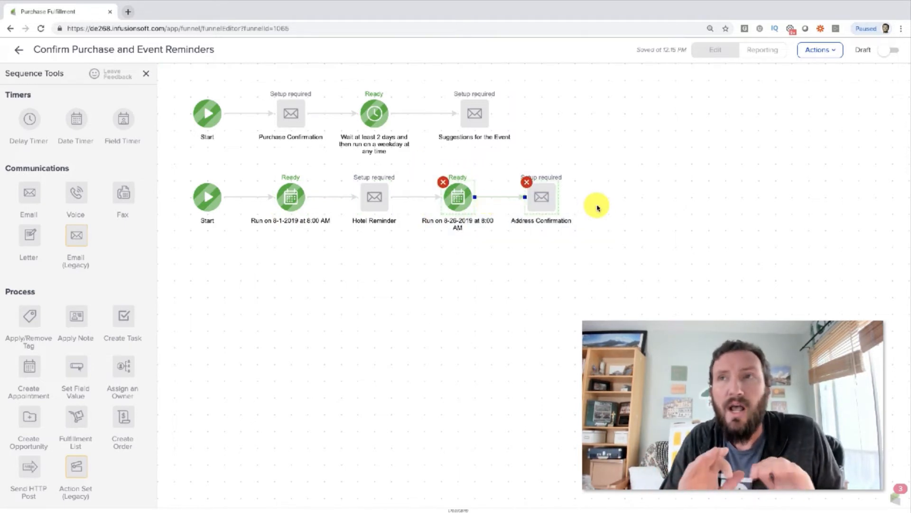
click(600, 230)
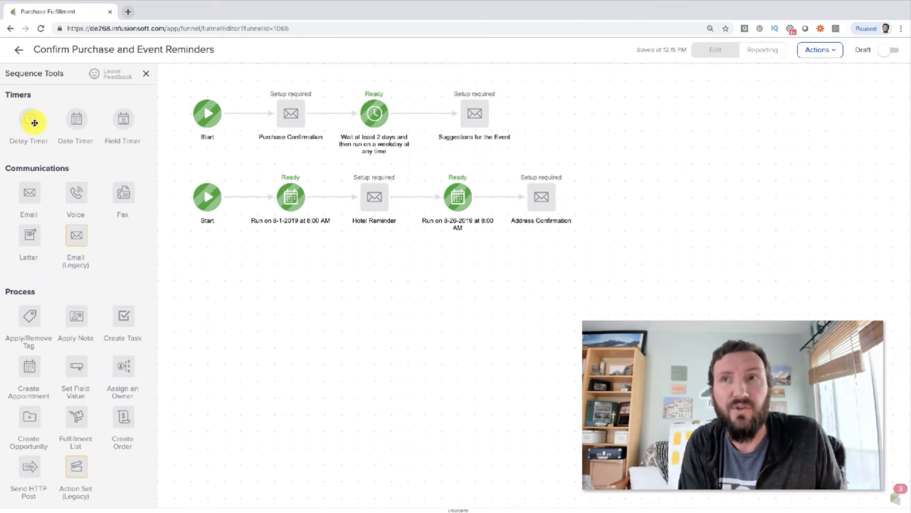
click(294, 205)
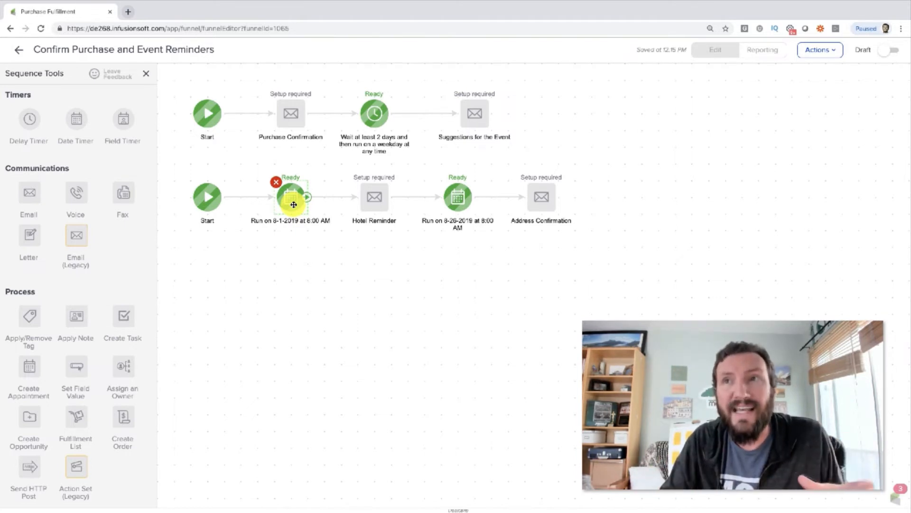
click(481, 261)
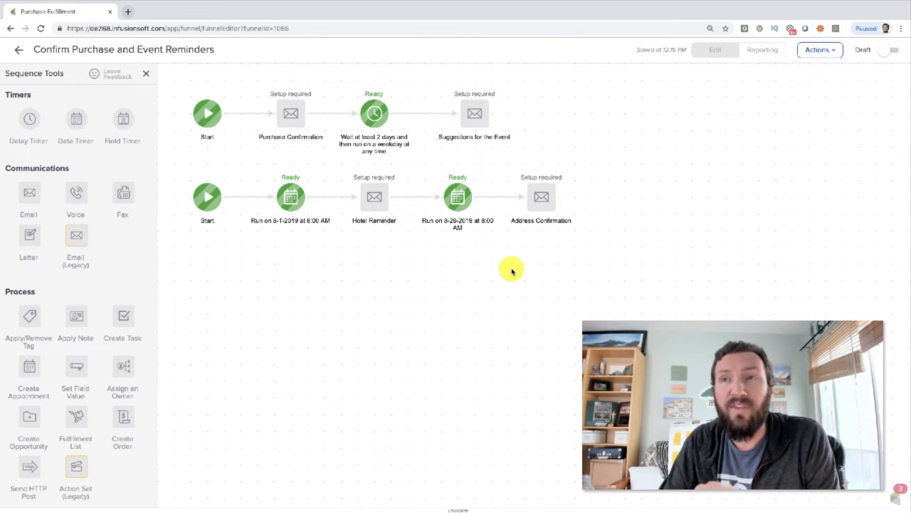
drag(611, 251, 252, 171)
click(318, 310)
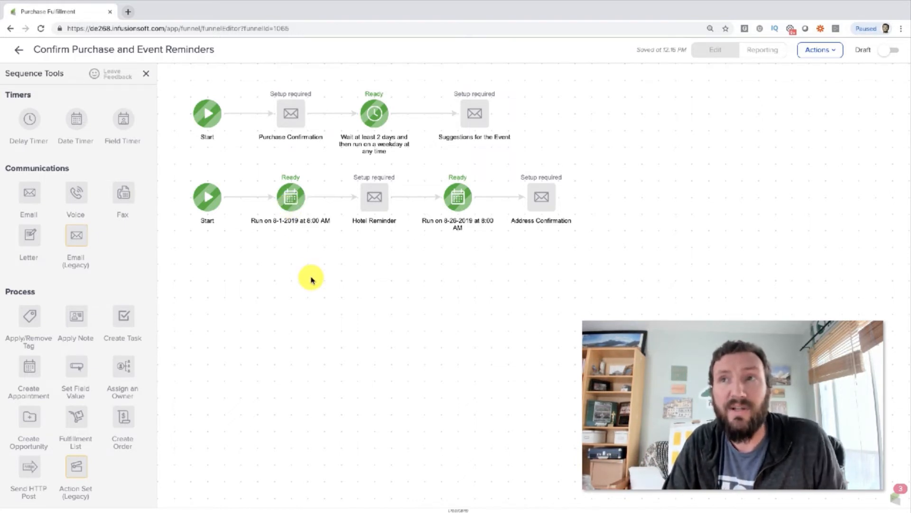
drag(251, 166, 419, 255)
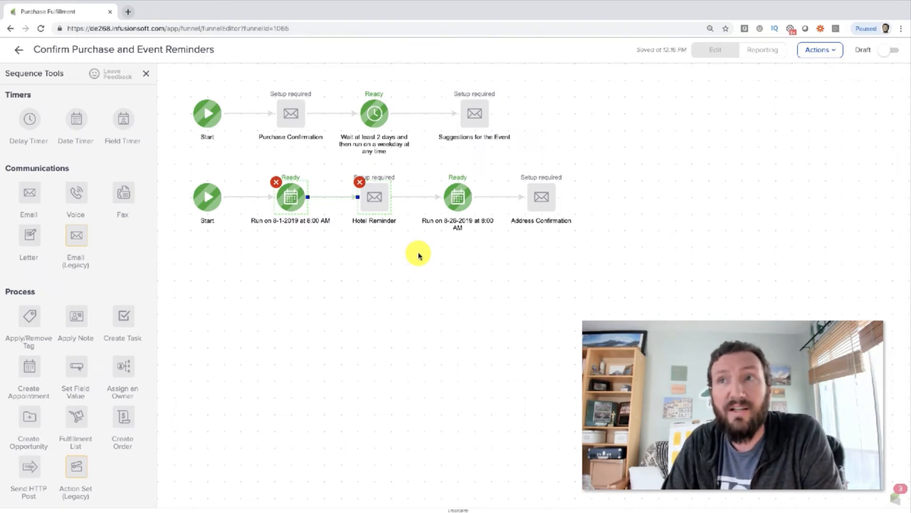
click(419, 255)
drag(257, 76, 327, 155)
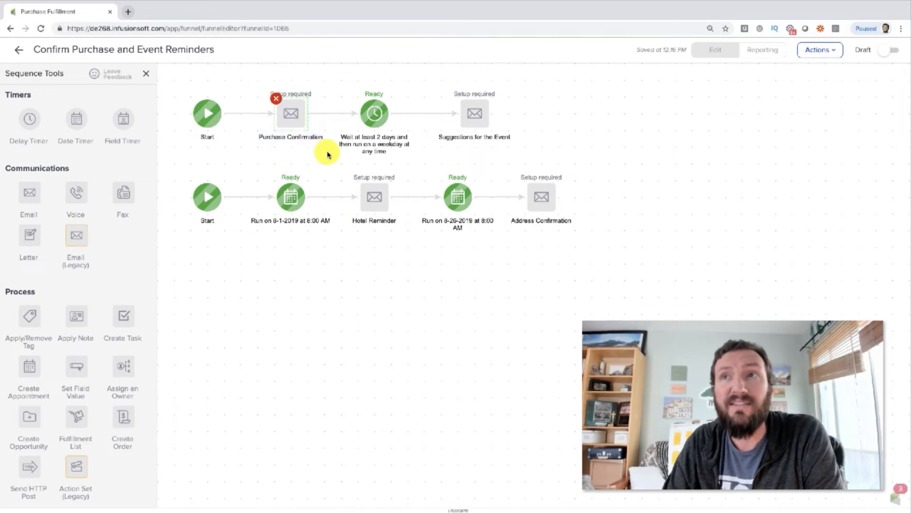
click(374, 114)
click(475, 119)
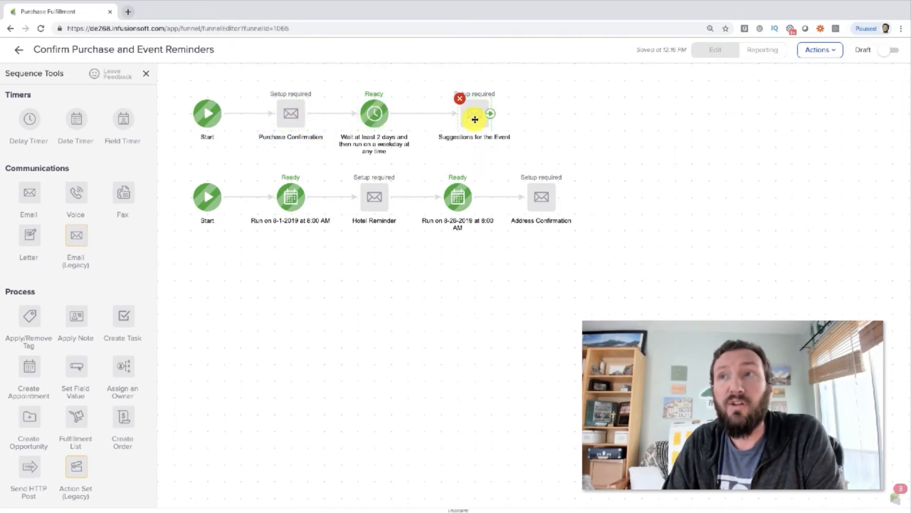
click(449, 265)
drag(240, 161, 412, 252)
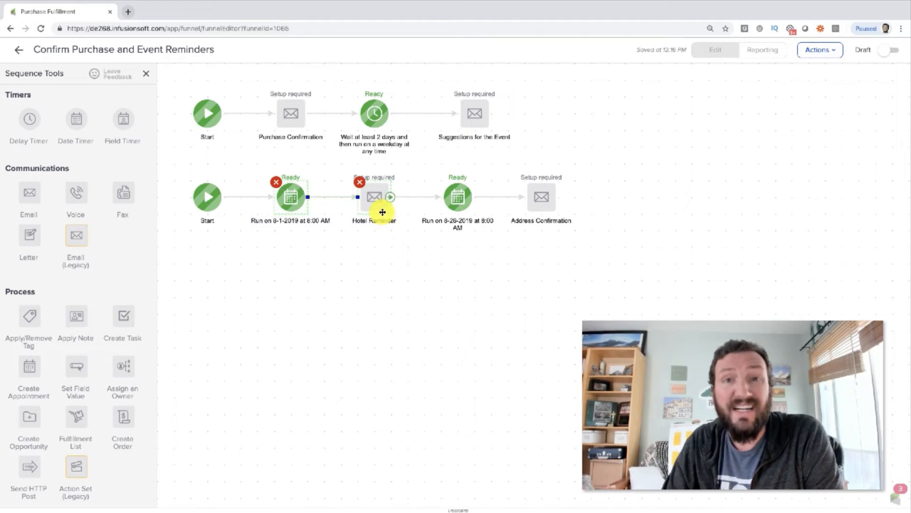
Step: Trace the date-timer sequence, examining how the Hotel Reminder and Address Confirmation emails follow their timers
click(388, 242)
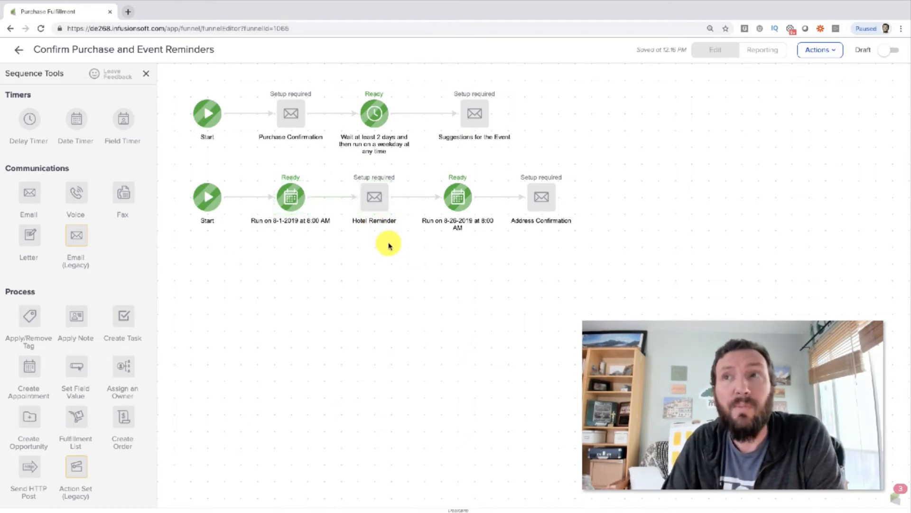
click(458, 200)
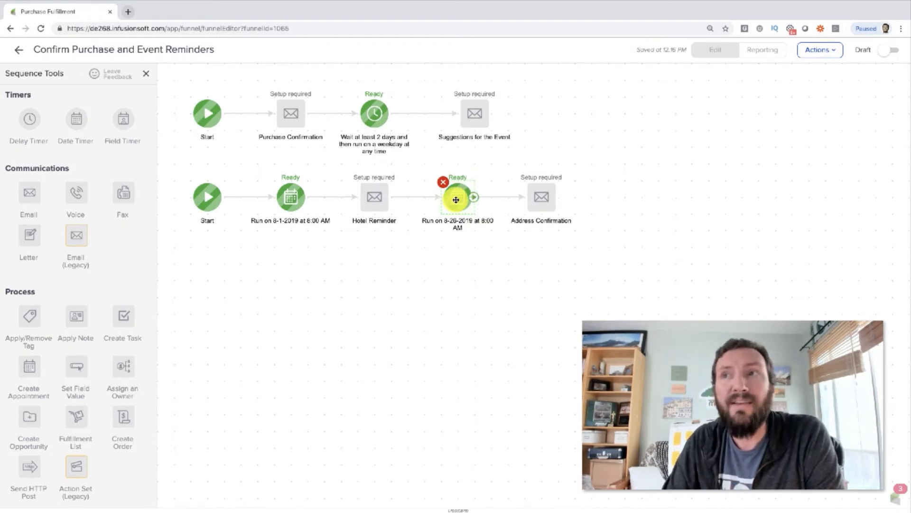
click(546, 201)
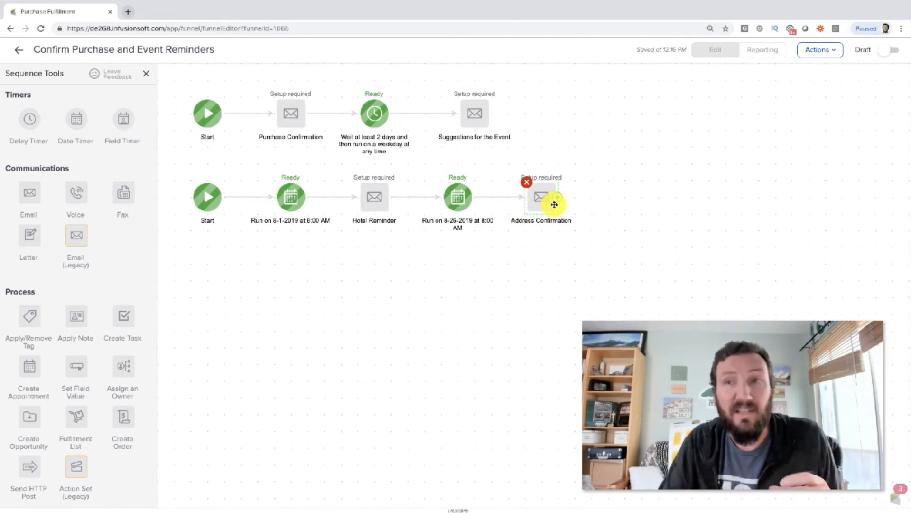
click(539, 257)
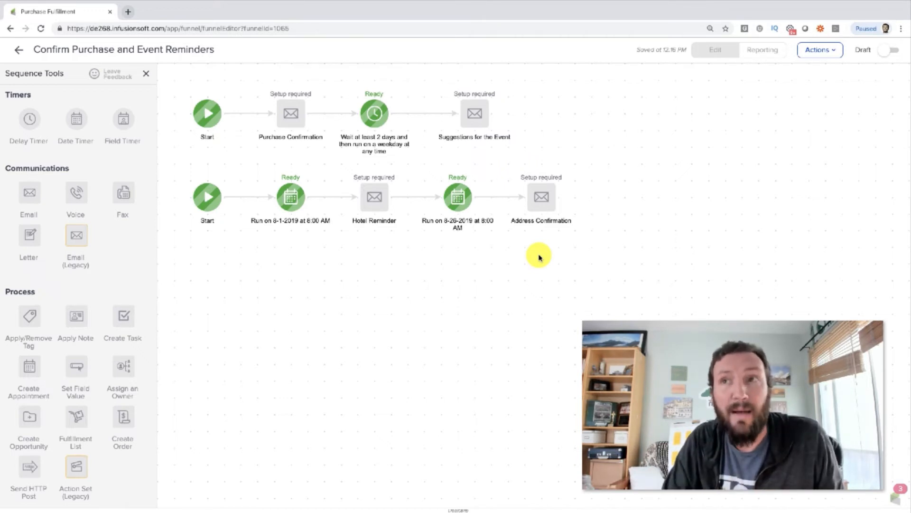
drag(406, 238, 248, 162)
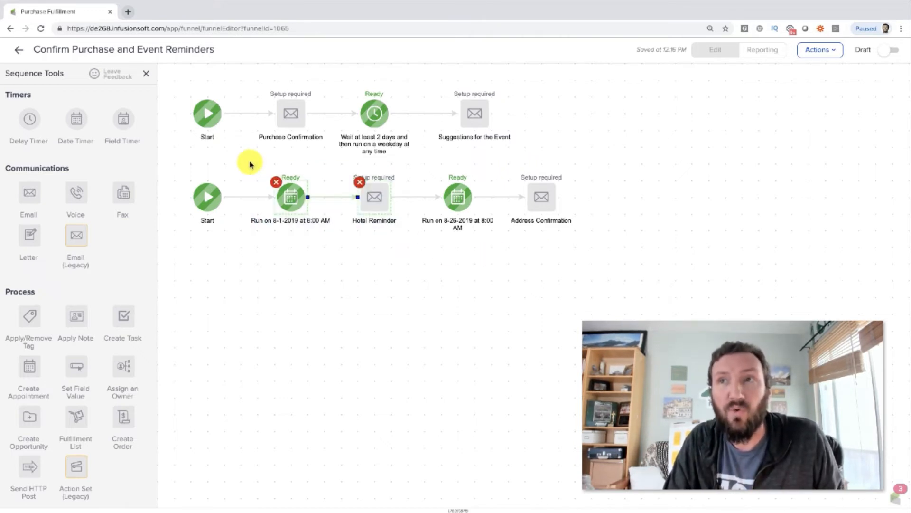
click(320, 272)
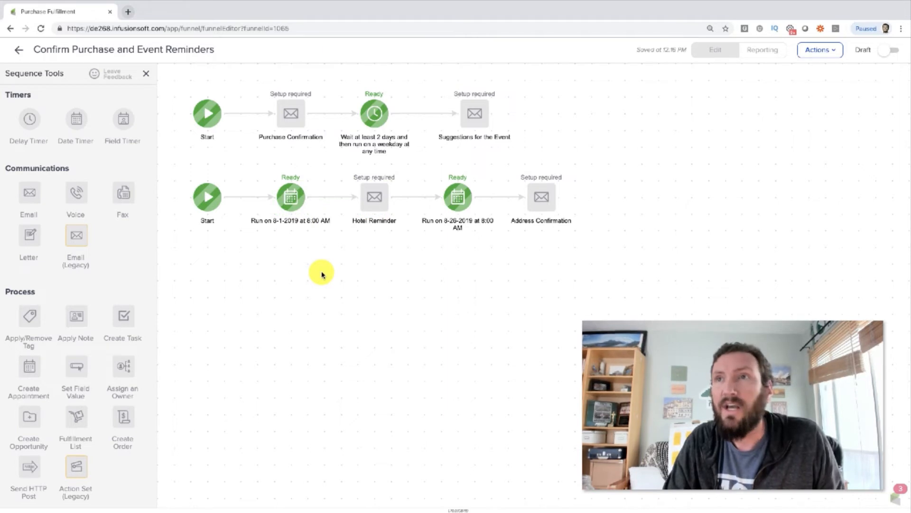
Step: Add a third Start below the date-timer sequence and connect a new field timer to it
scroll(102, 401, down, 2)
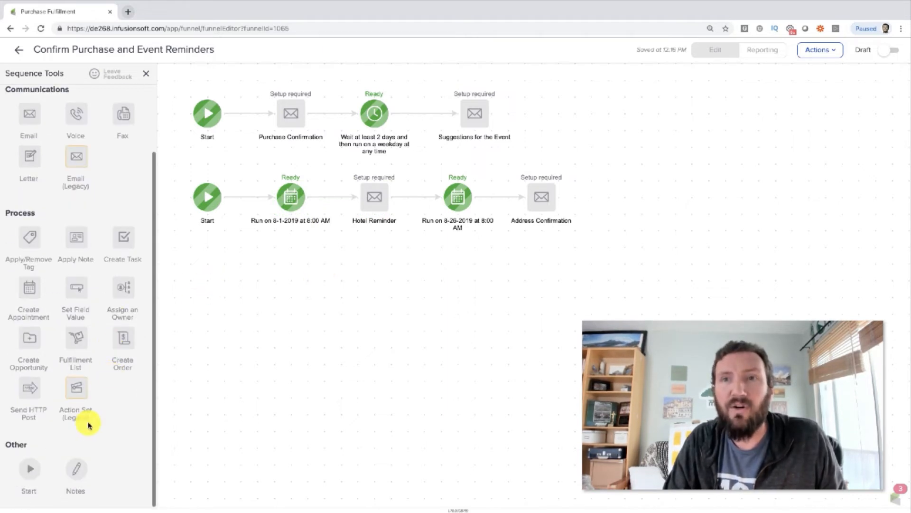
drag(30, 473, 212, 284)
scroll(118, 300, up, 2)
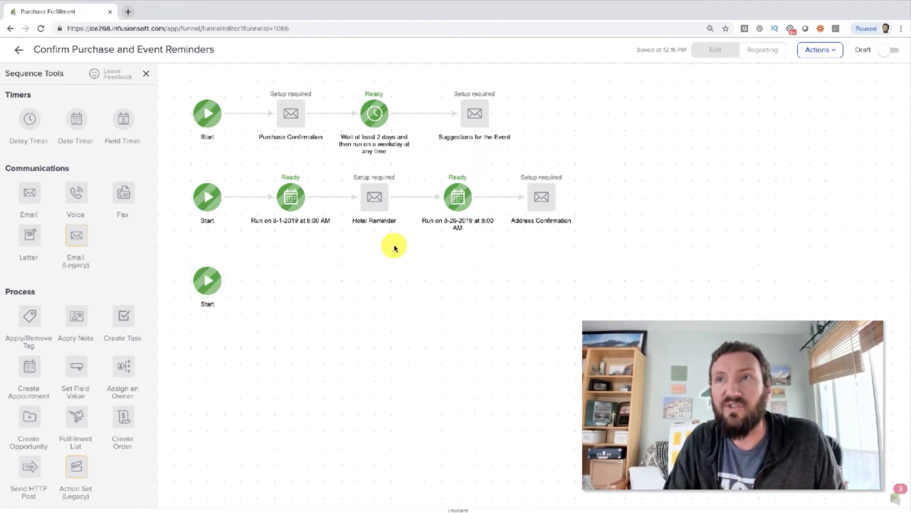
drag(128, 119, 289, 279)
drag(223, 283, 286, 282)
Step: Try configuring the field timer for 3 days before the Event Date, using the year from the field, and cancel the configuration
double_click(286, 282)
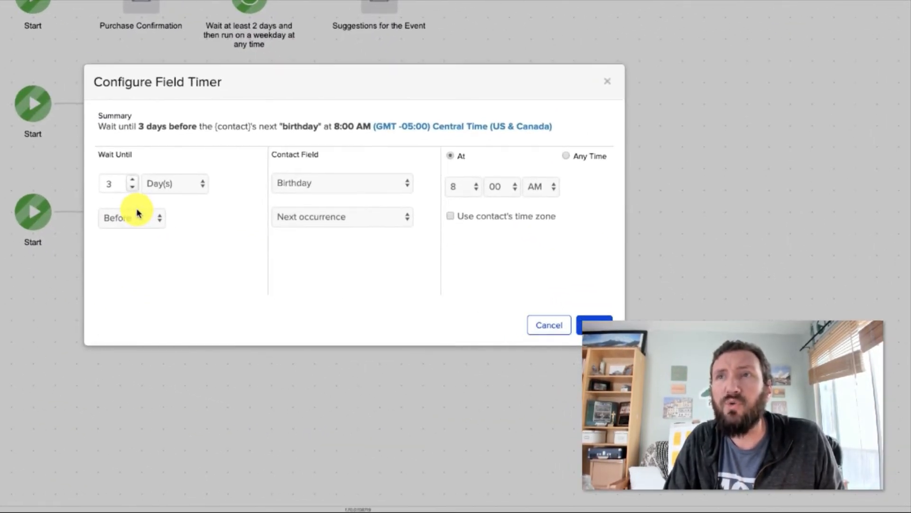
click(146, 220)
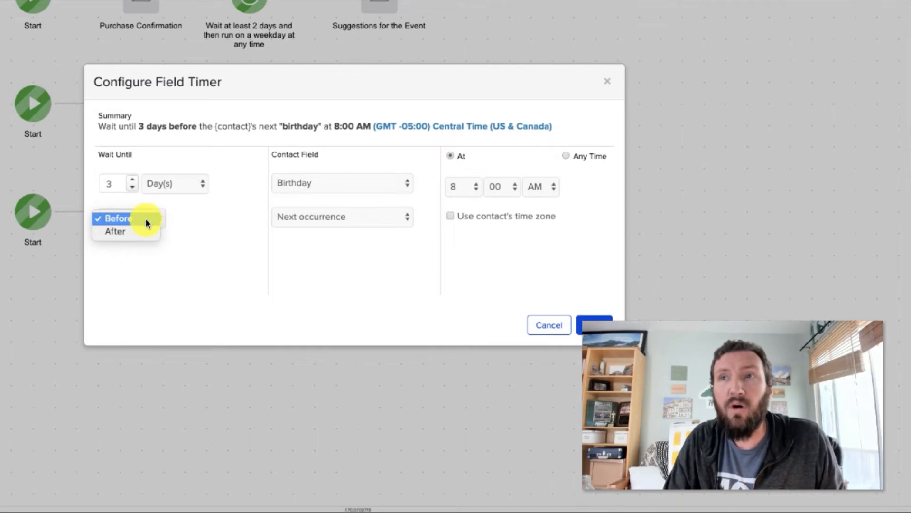
click(198, 219)
click(304, 185)
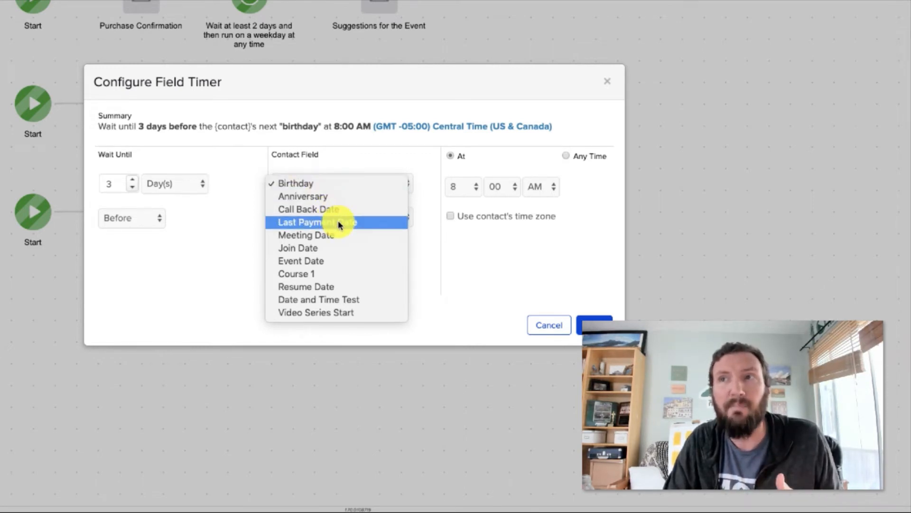
click(334, 262)
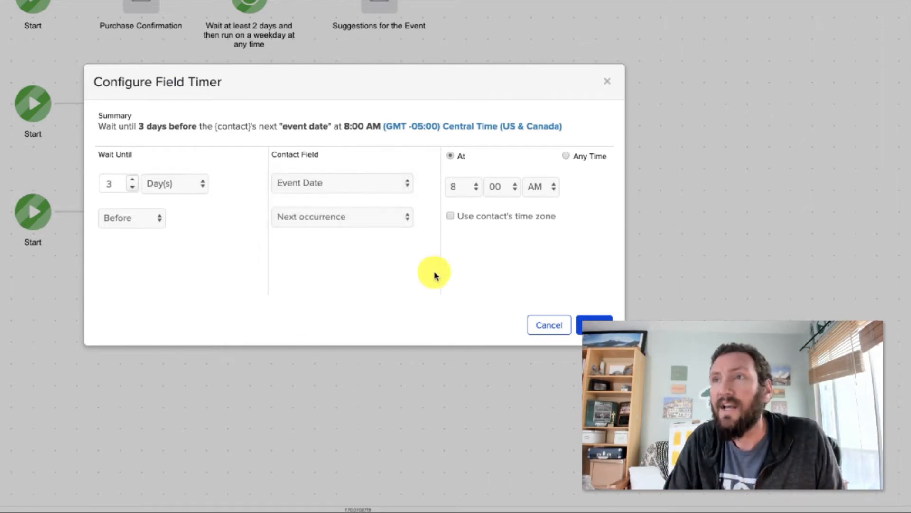
click(378, 218)
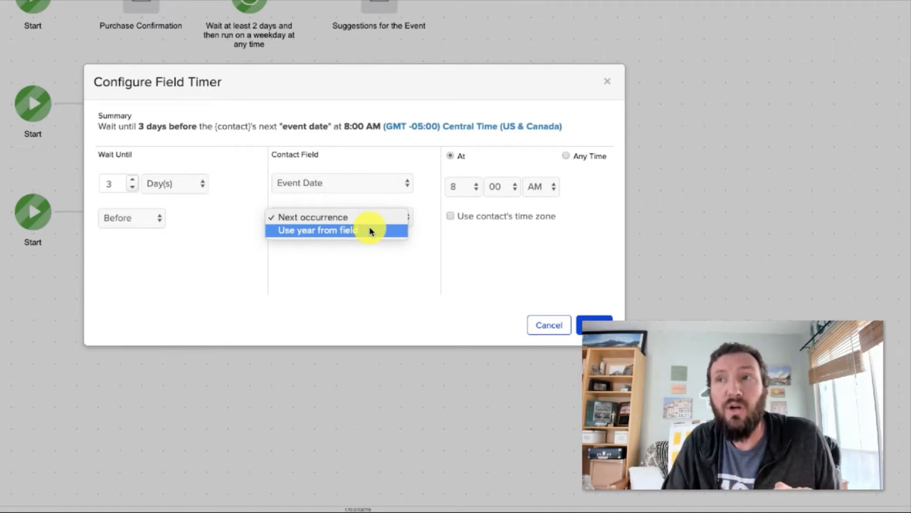
click(370, 231)
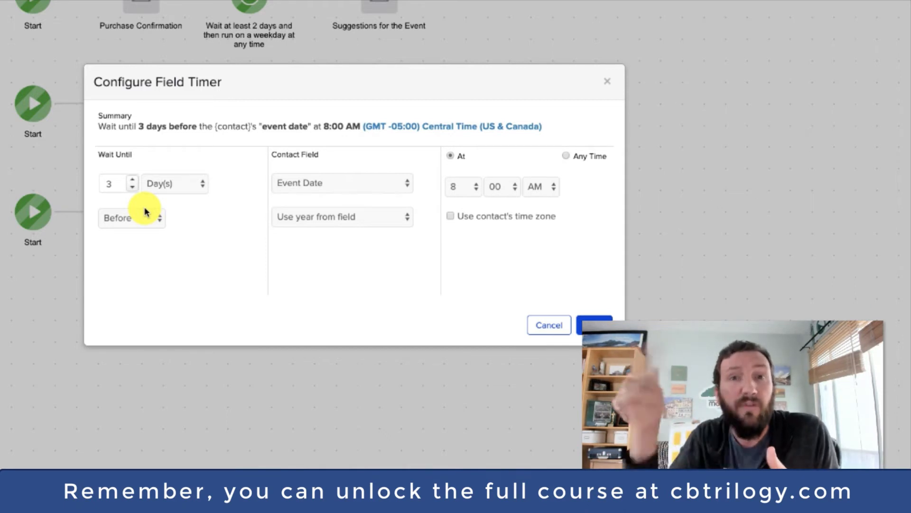
click(337, 219)
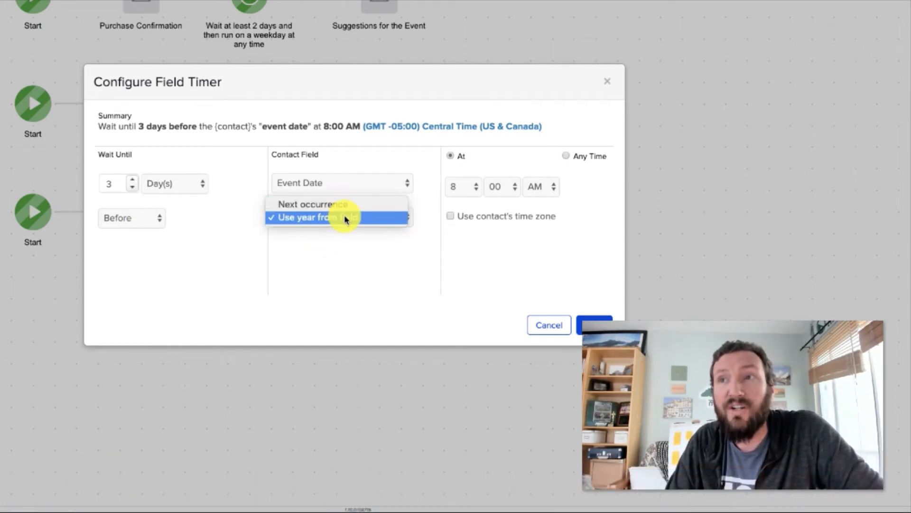
click(548, 324)
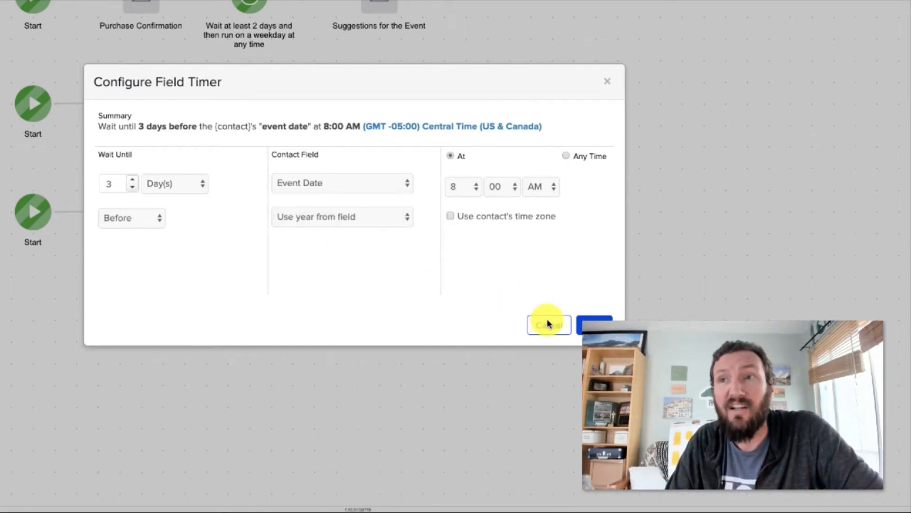
click(548, 323)
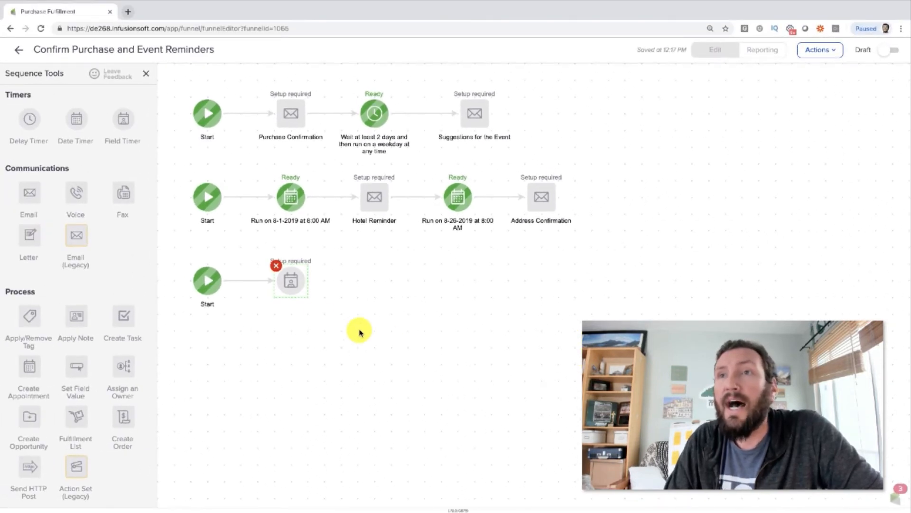
Step: Try detaching the field timer from its Start and connecting it after the Suggestions for the Event email
drag(173, 90, 246, 342)
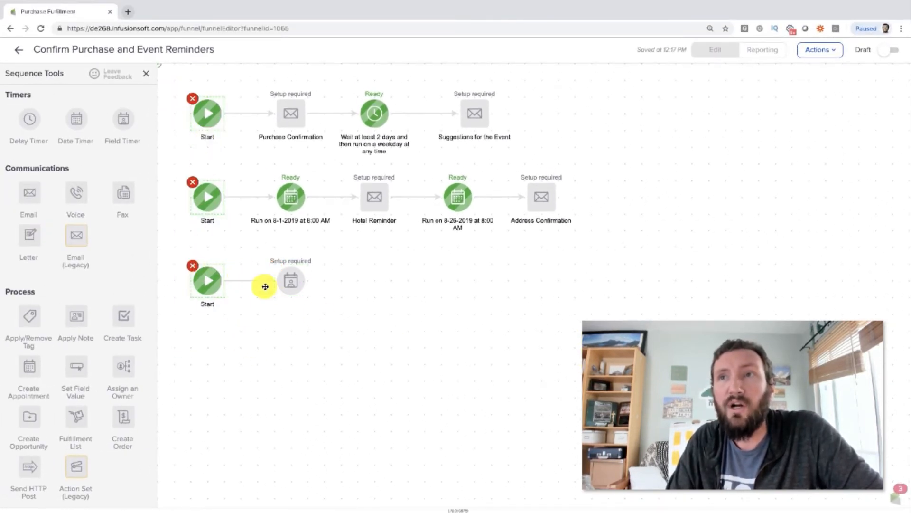
click(319, 317)
click(266, 283)
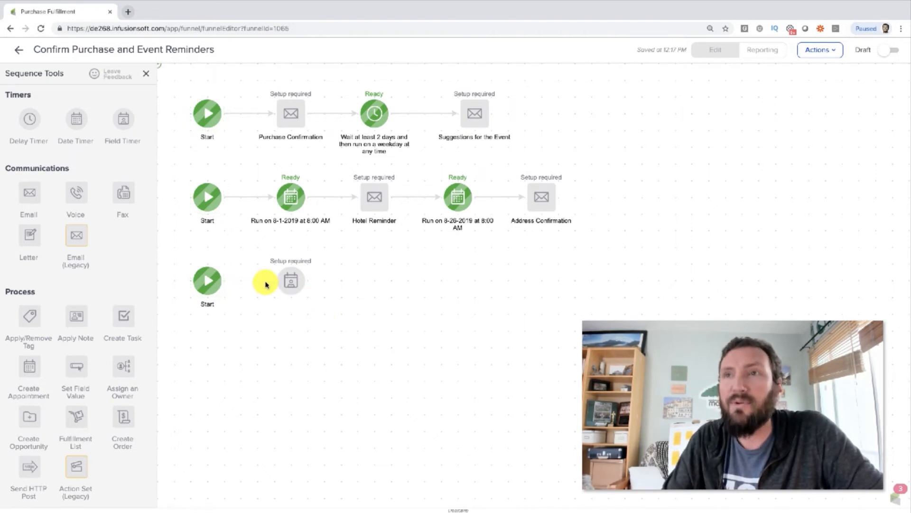
drag(294, 279, 574, 110)
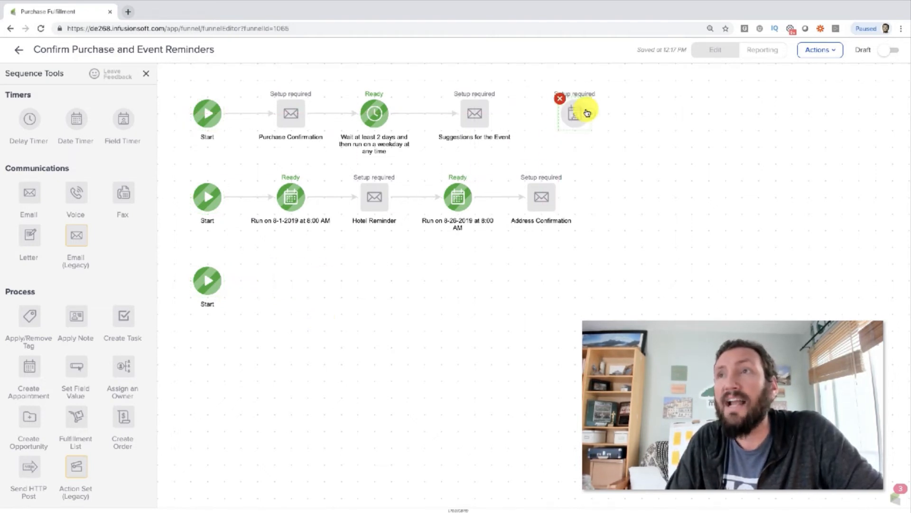
drag(260, 20, 379, 135)
click(538, 108)
drag(498, 76, 631, 70)
Step: Try connecting the field timer after the Address Confirmation email, and return it to the third row connected to its Start
drag(500, 77, 704, 204)
drag(600, 207, 685, 205)
drag(602, 204, 214, 326)
drag(107, 324, 215, 327)
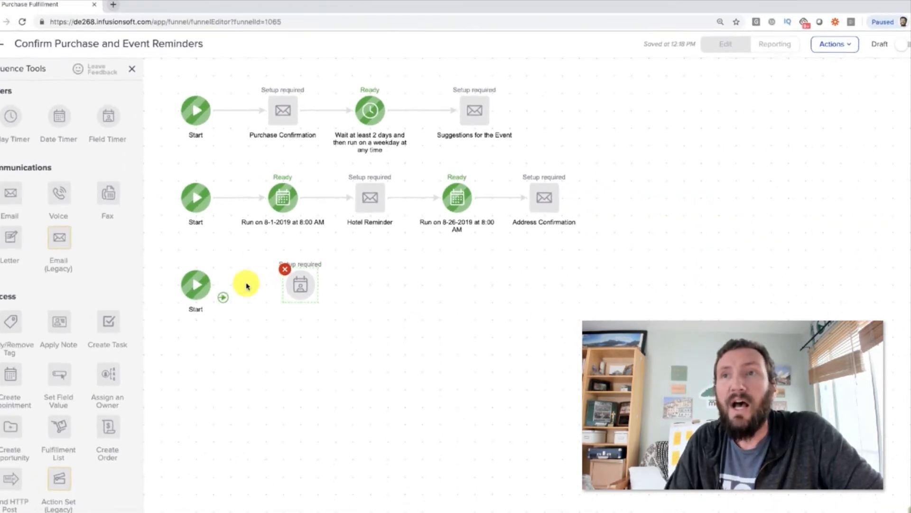
drag(297, 281, 298, 281)
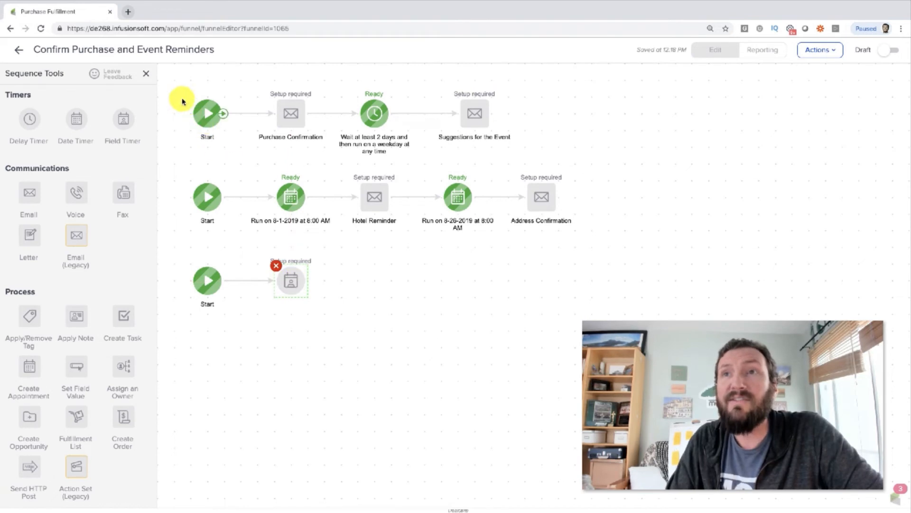
Step: Examine the delay-timer and date-timer rows and the Start points that begin the three parallel sequences
drag(178, 86, 533, 156)
click(533, 157)
drag(176, 171, 603, 242)
click(602, 242)
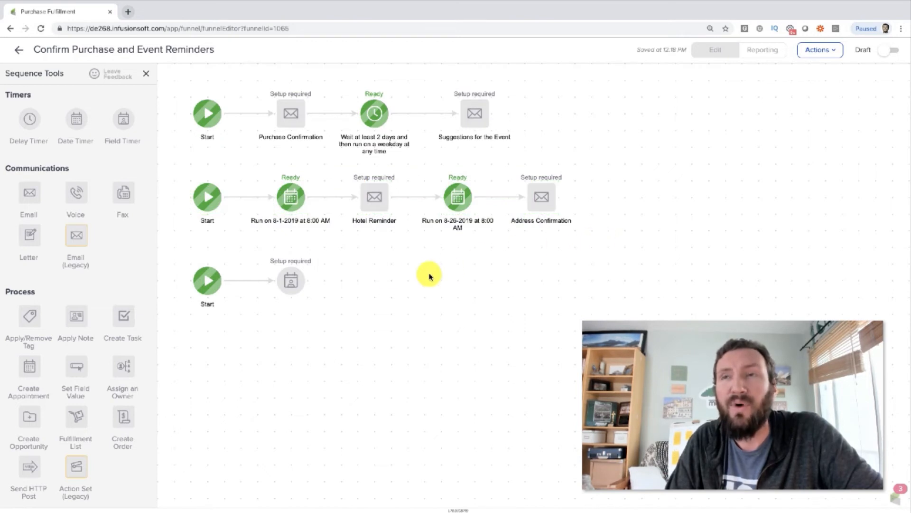
drag(164, 79, 254, 329)
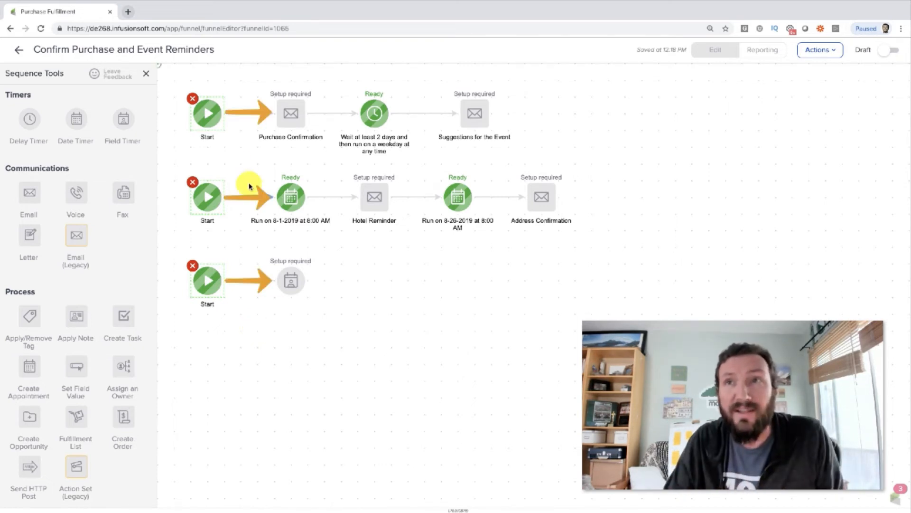
click(208, 118)
click(208, 195)
click(207, 280)
click(366, 320)
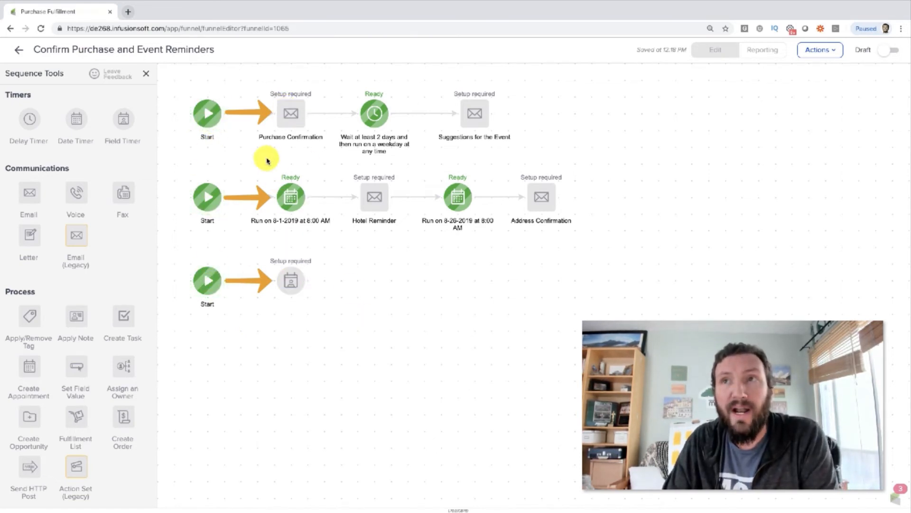
Step: Follow the order of emails and timers through the delay-timer, date-timer and field-timer rows
click(291, 122)
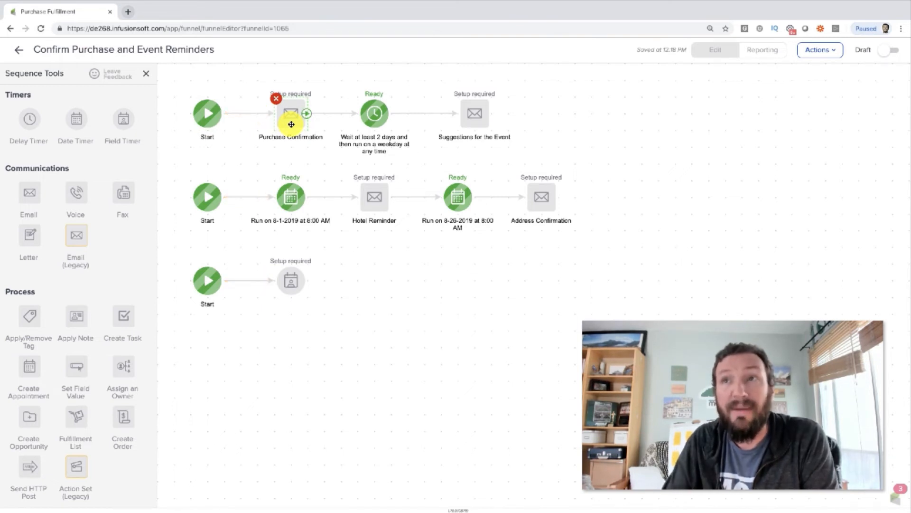
click(367, 116)
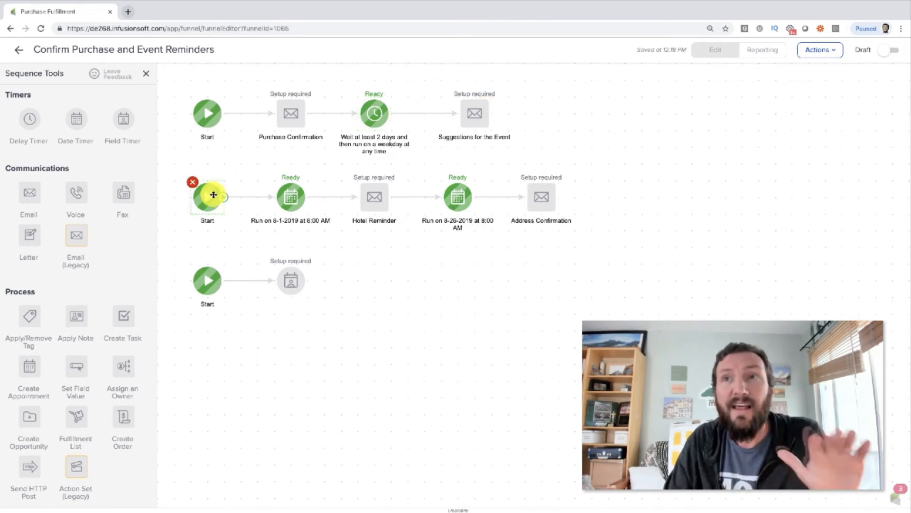
click(293, 200)
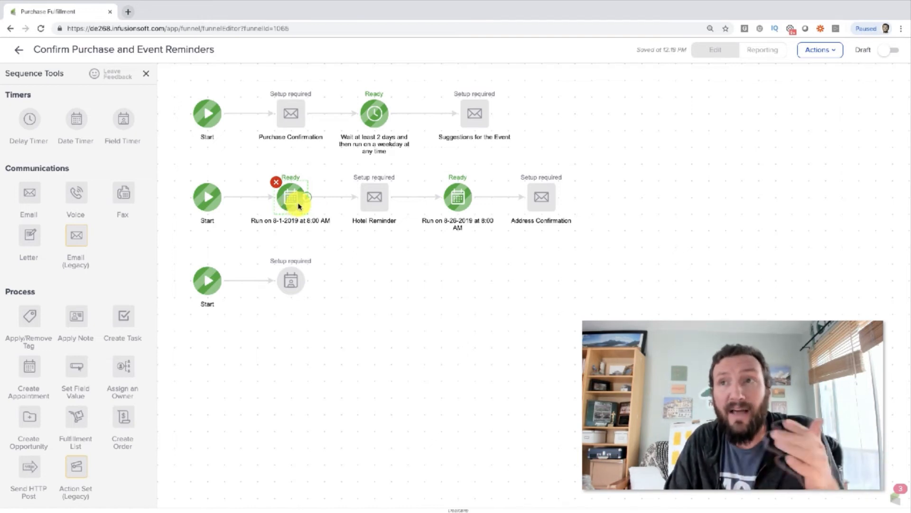
click(370, 197)
click(472, 195)
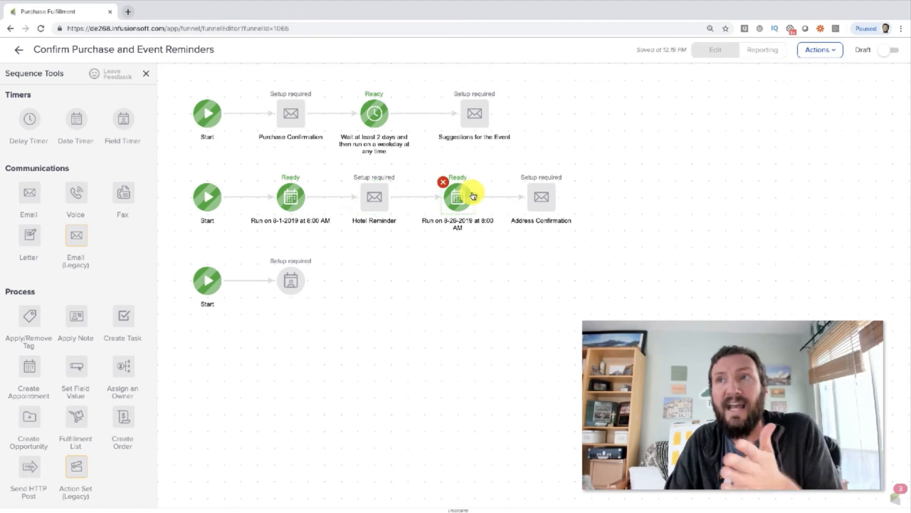
drag(182, 244, 600, 343)
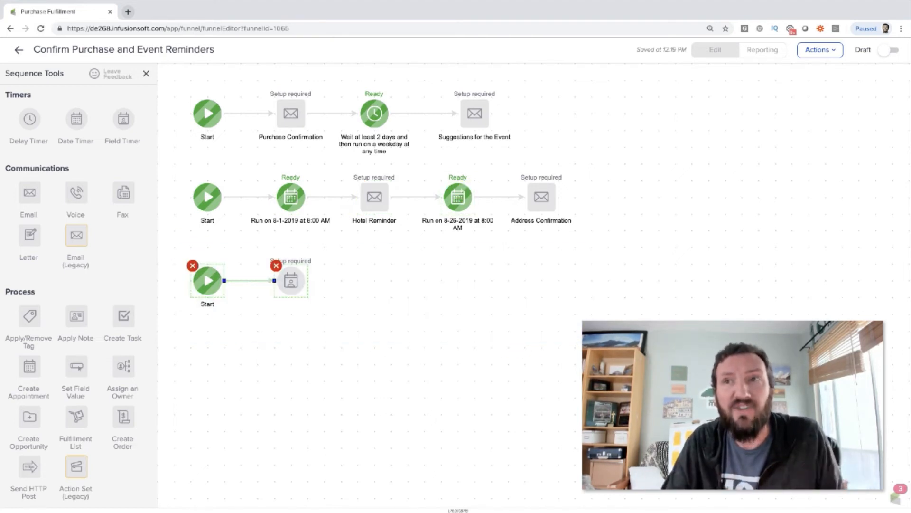
click(428, 313)
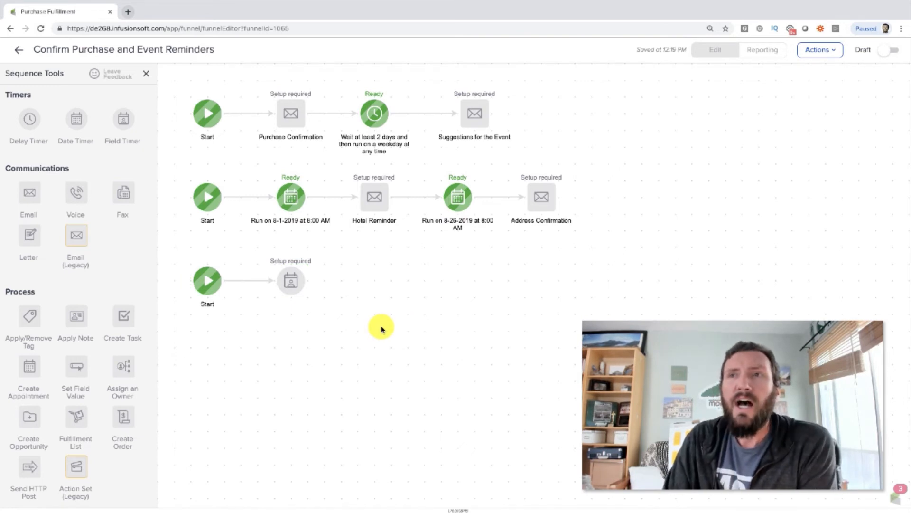
Step: Set the third-row field timer's contact field to Event Date, after trying Video Series Start, and save the timer
click(295, 279)
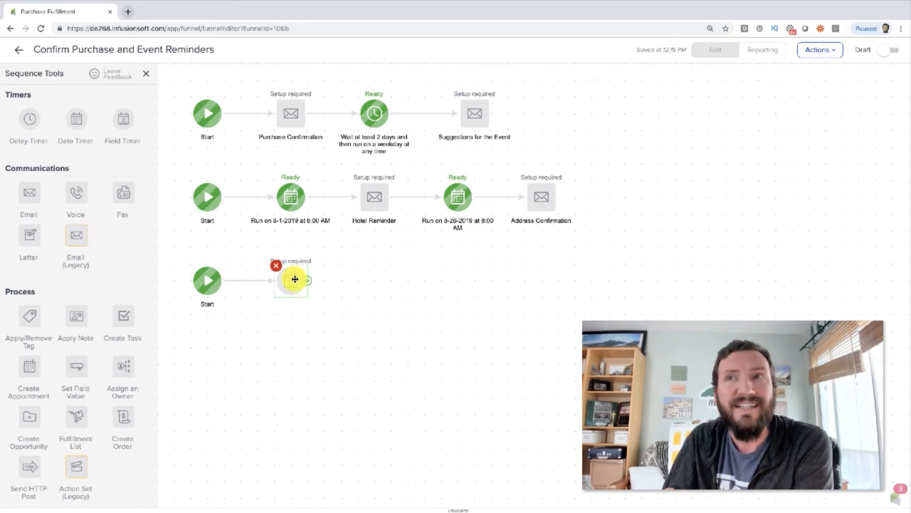
double_click(295, 279)
click(429, 261)
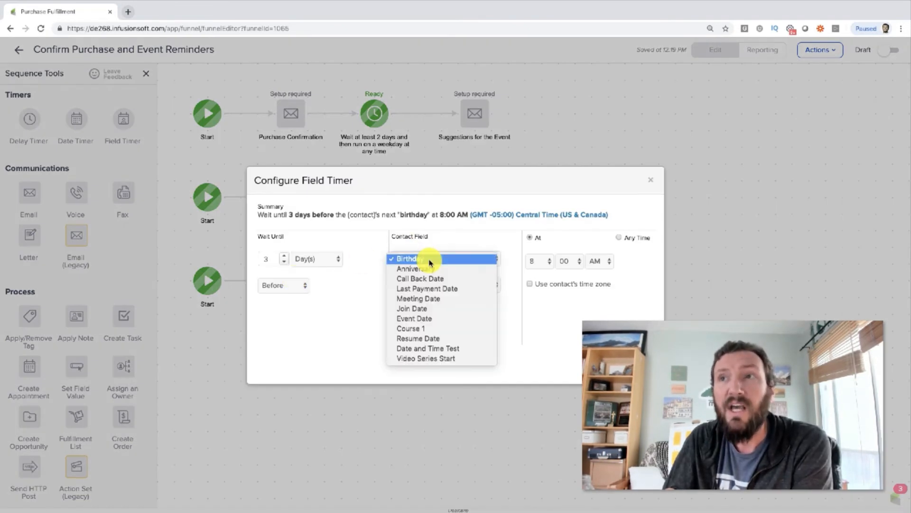
click(443, 318)
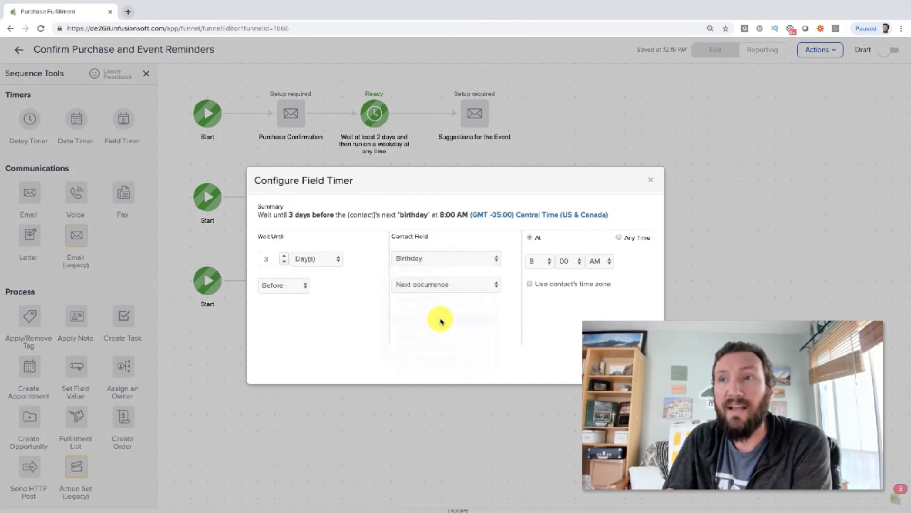
click(430, 263)
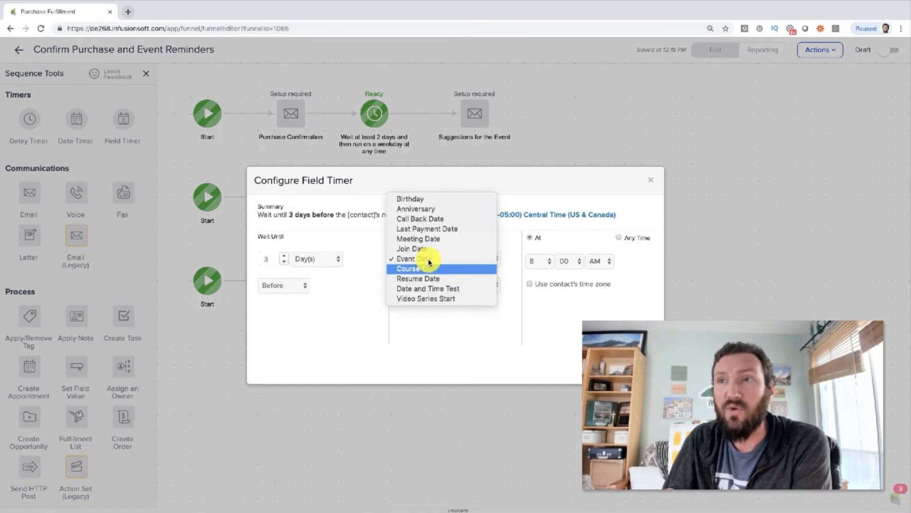
click(436, 299)
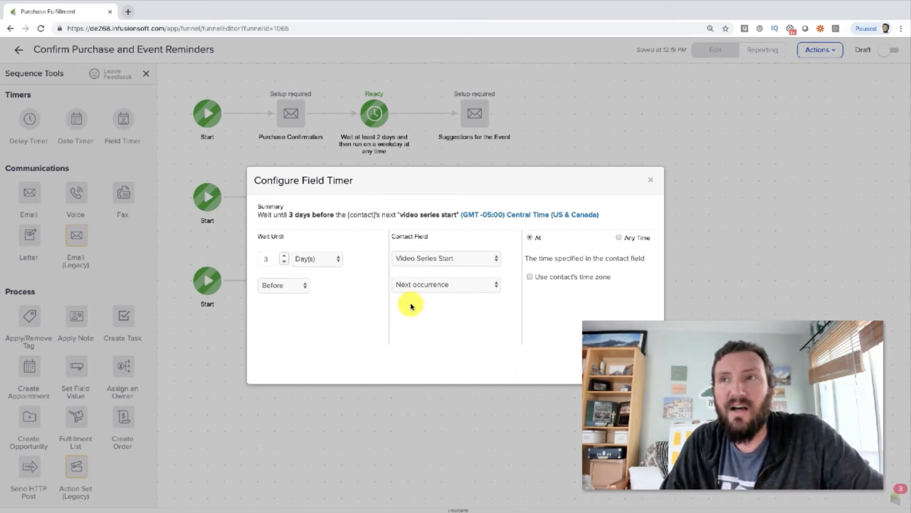
click(448, 258)
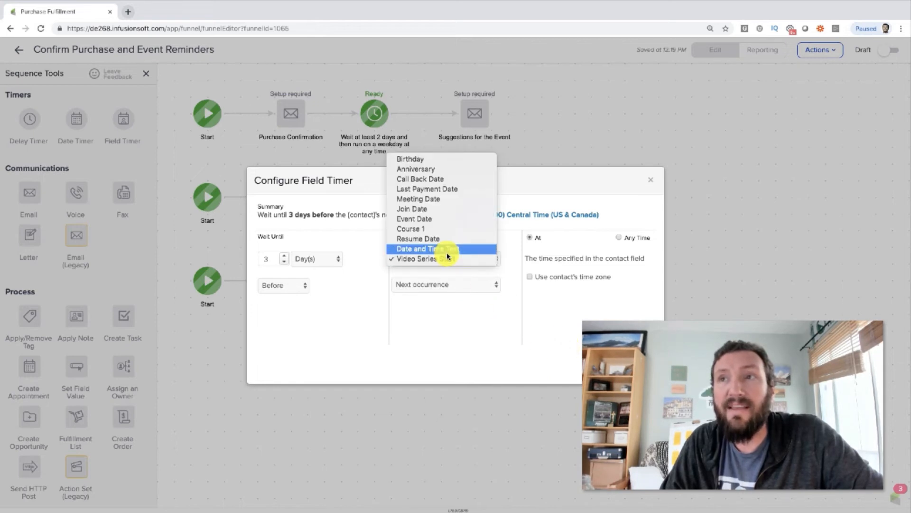
click(433, 218)
click(631, 365)
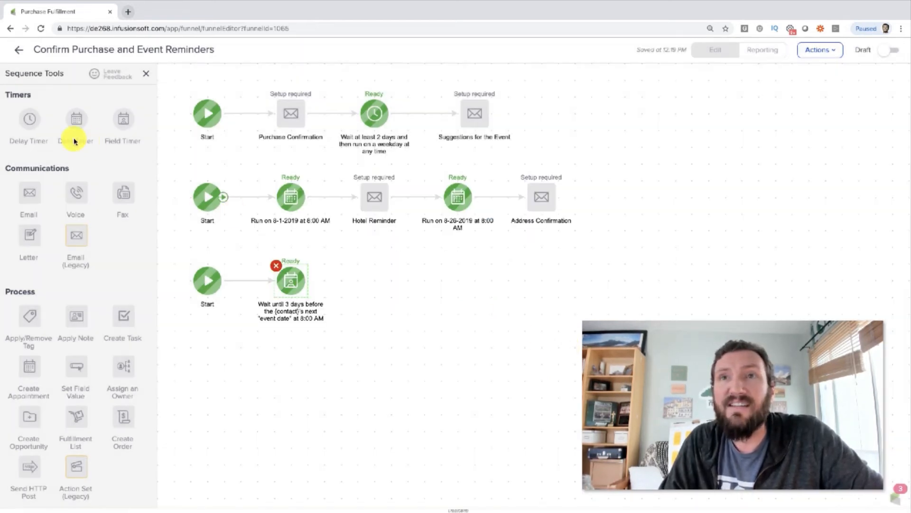
Step: Add an email after the third-row field timer and connect the timer to it
mouse_move(29, 192)
mouse_down()
mouse_move(369, 258)
mouse_move(387, 278)
mouse_up()
drag(307, 280, 386, 280)
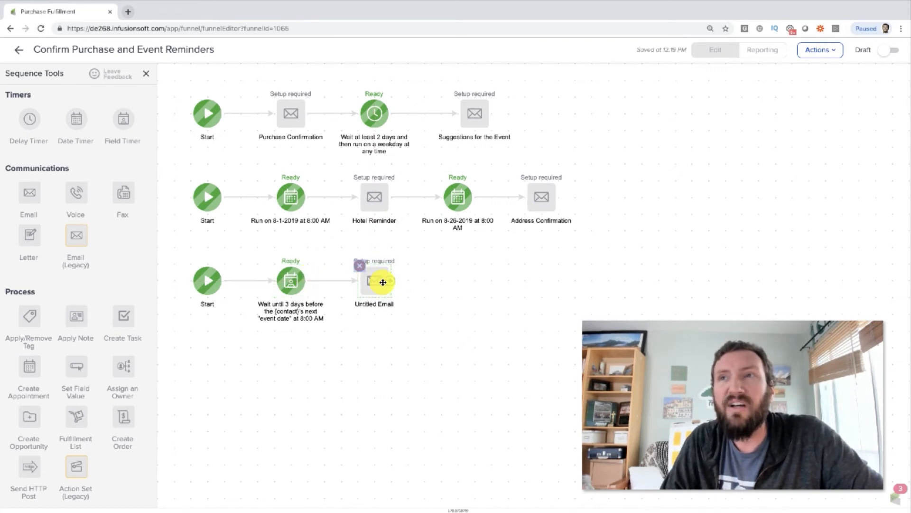
Step: Examine the third row's Start, field timer and untitled email, focusing on the field timer
drag(252, 252, 346, 352)
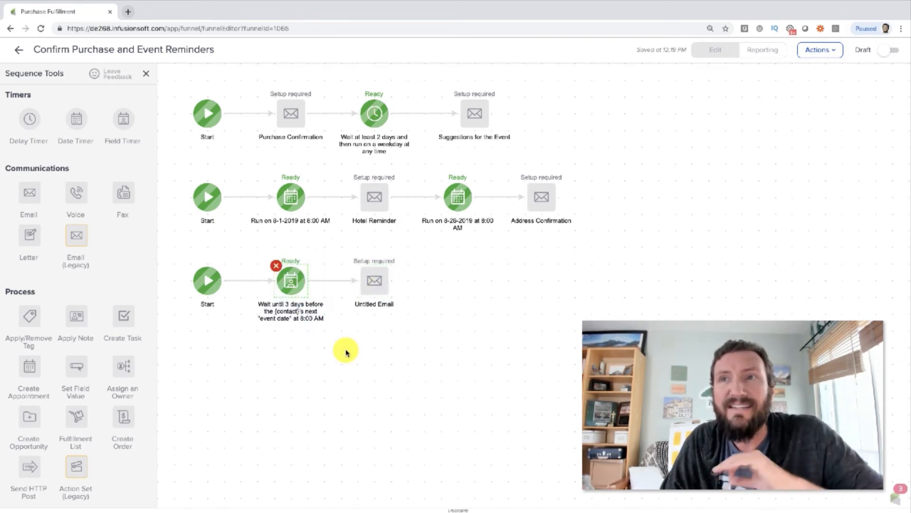
drag(430, 330, 166, 232)
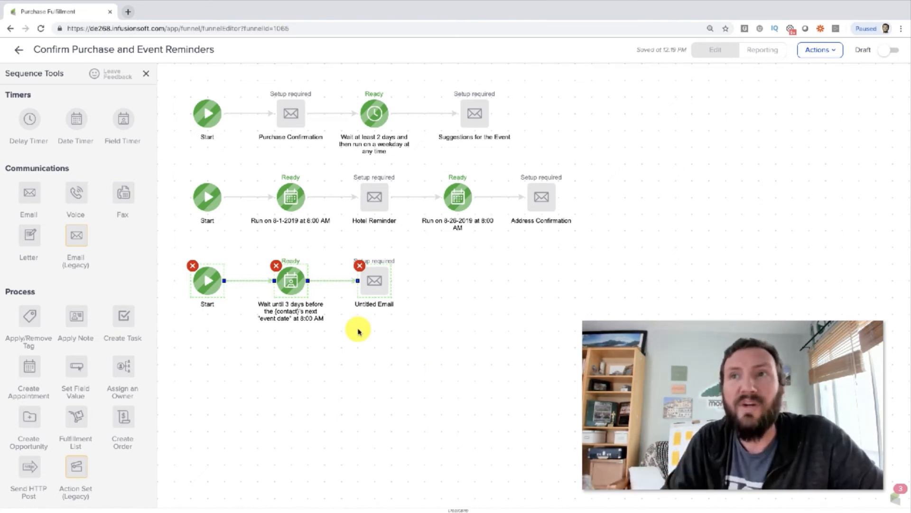
click(356, 350)
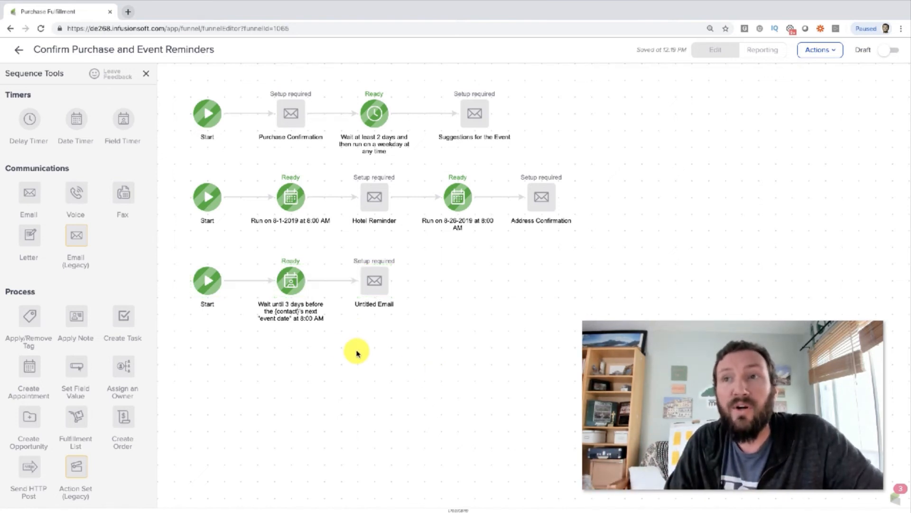
drag(244, 252, 343, 338)
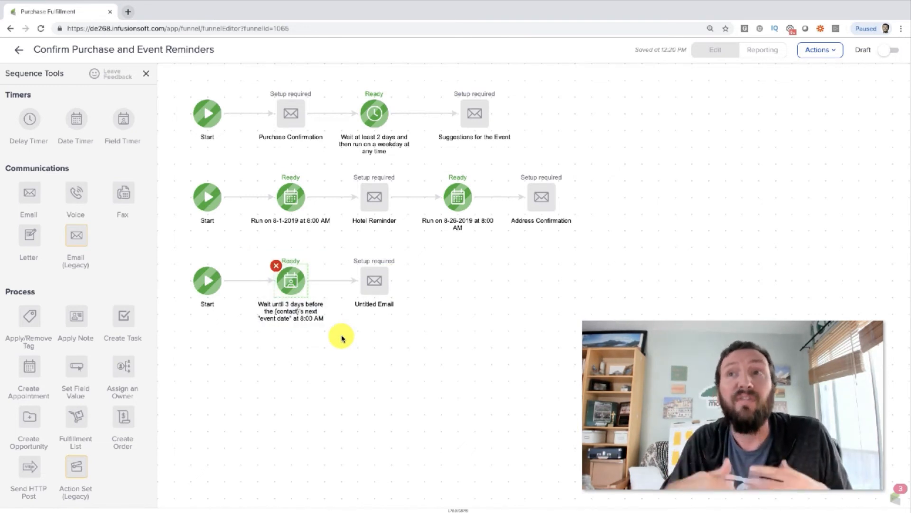
click(401, 349)
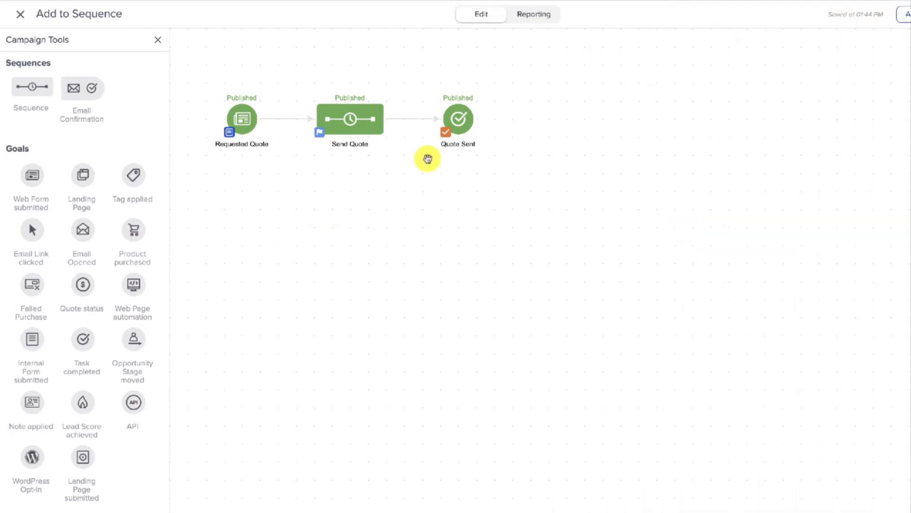
Step: Inspect the delay timer's wait-unit options in the Send Quote sequence, leave its settings untouched, and return to the campaign
double_click(359, 124)
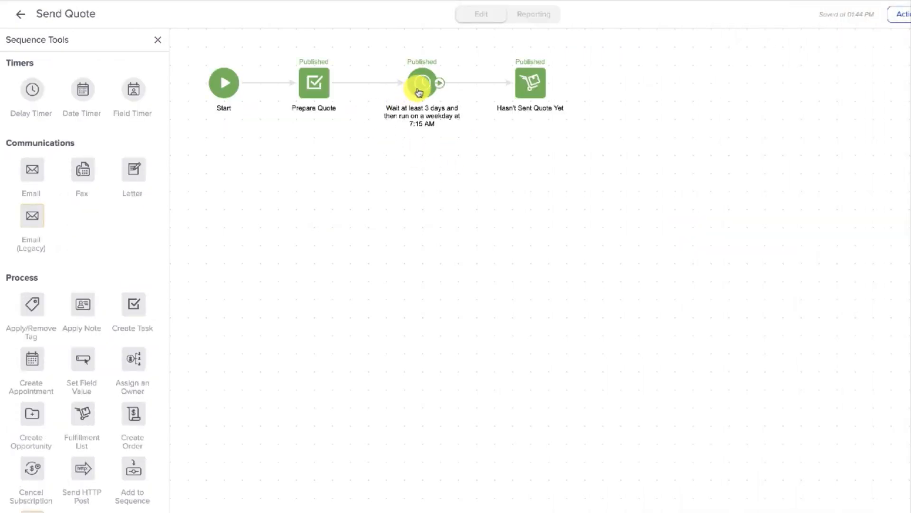
double_click(418, 90)
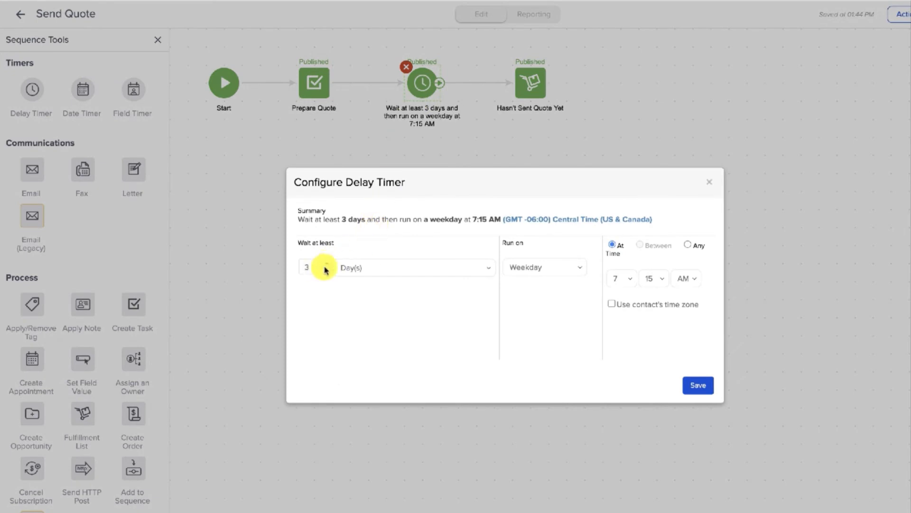
click(368, 269)
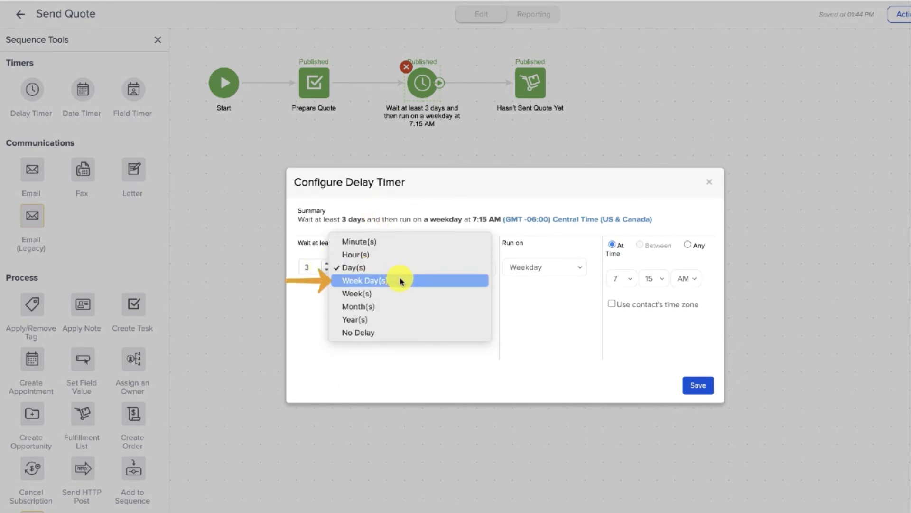
click(693, 196)
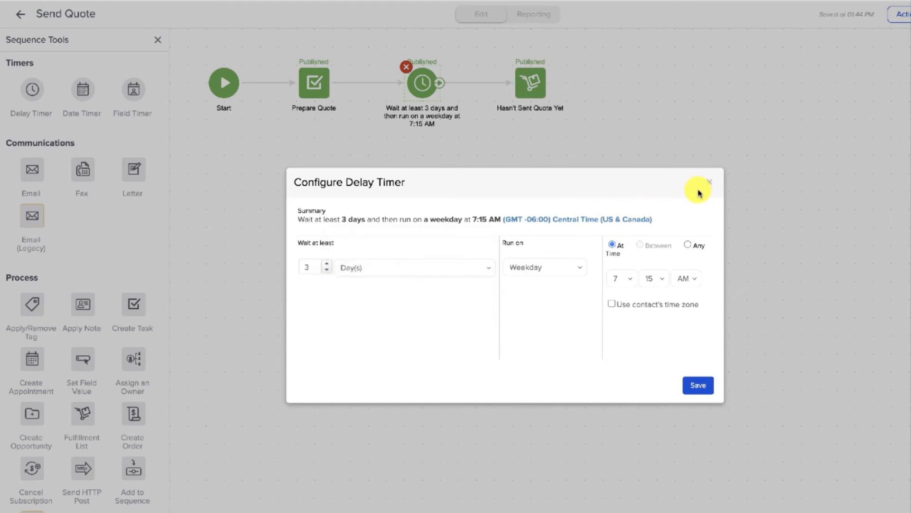
click(709, 187)
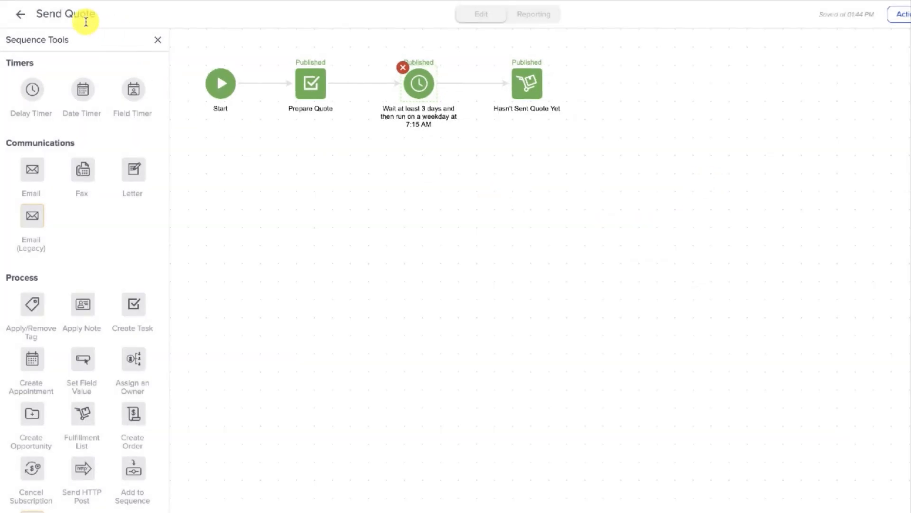
click(19, 18)
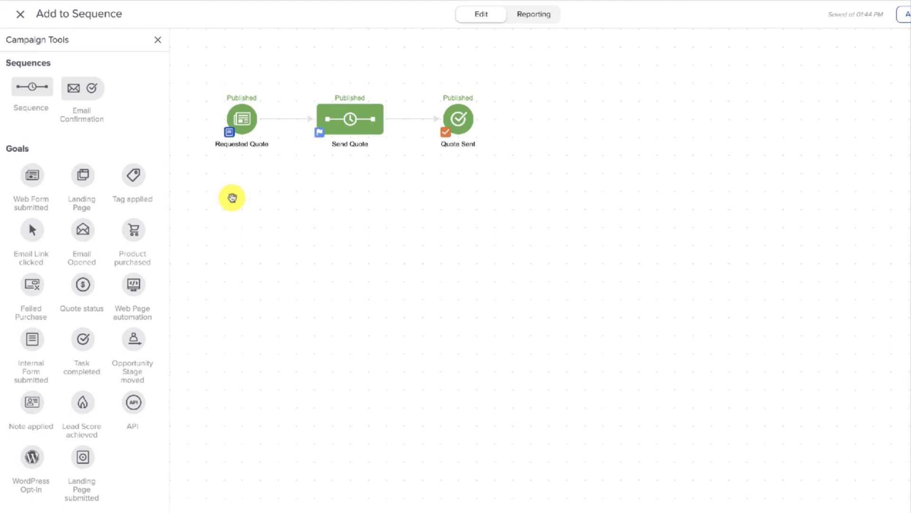
Step: Trace the flow from the Requested Quote goal through the Send Quote task, delay timer and fulfillment list, and return to the campaign
drag(208, 85, 278, 180)
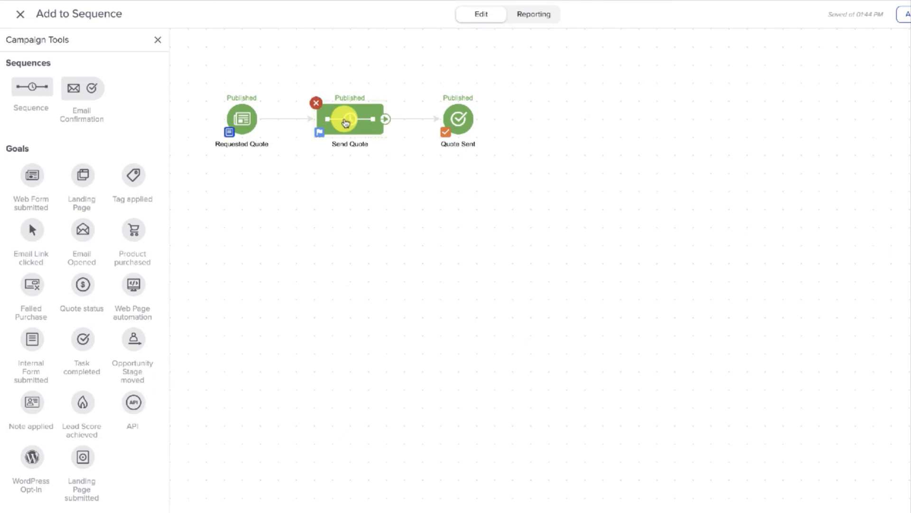
double_click(346, 122)
drag(286, 68, 346, 127)
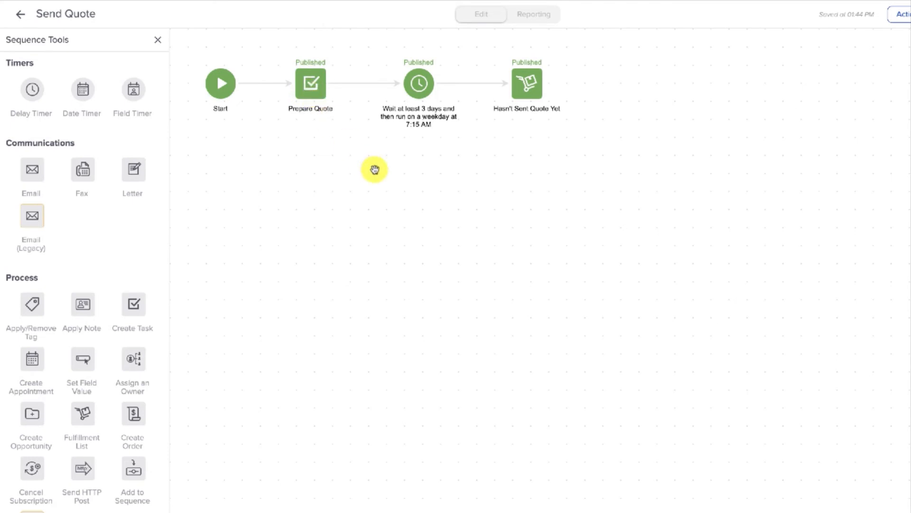
drag(370, 55, 472, 144)
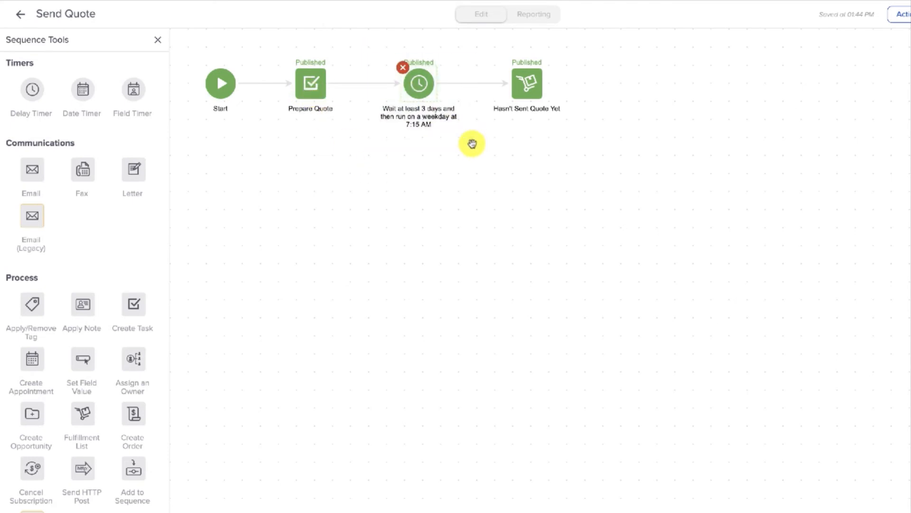
drag(588, 138, 477, 38)
click(544, 146)
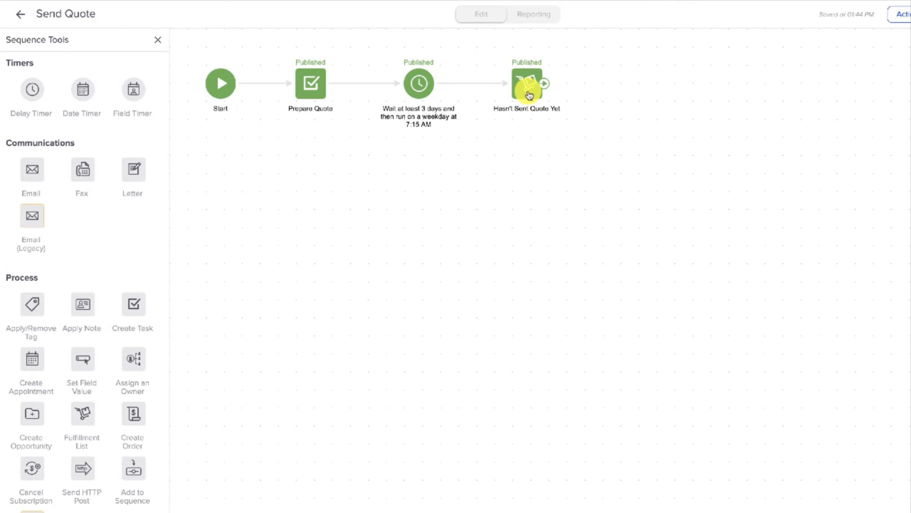
drag(583, 139, 475, 45)
click(475, 173)
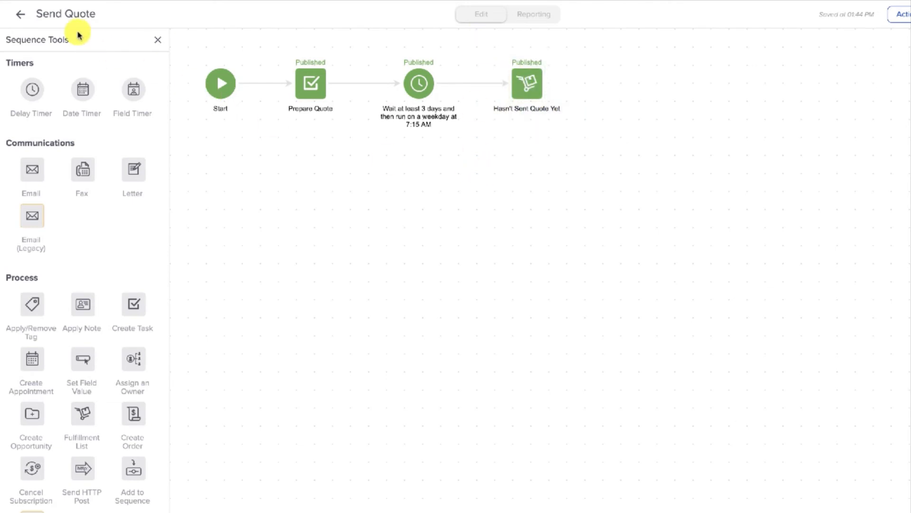
click(21, 14)
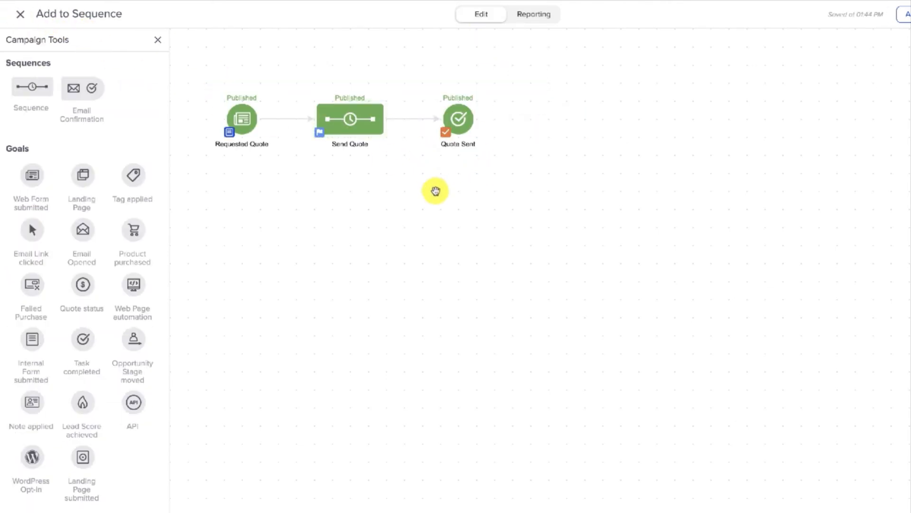
Step: Examine the Quote Sent goal and the Hasn't Sent Quote Yet step inside Send Quote, and return to the campaign
drag(501, 172, 405, 81)
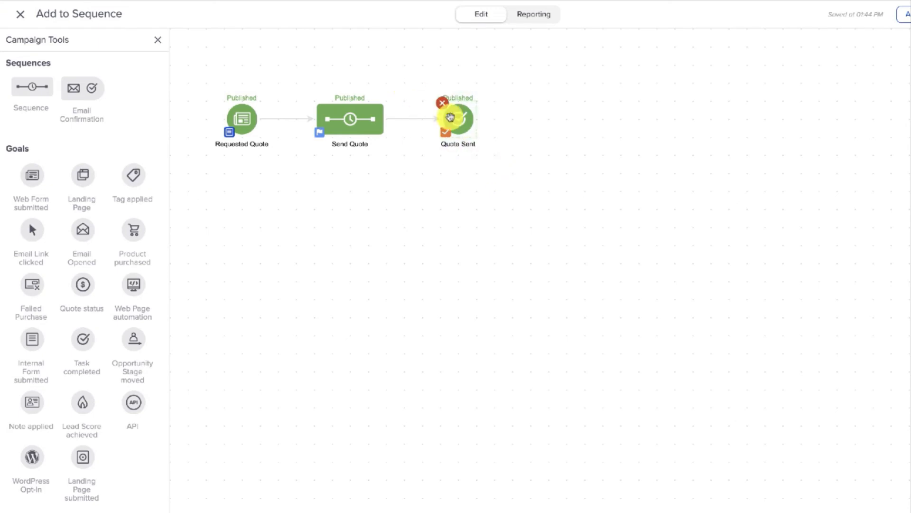
double_click(347, 118)
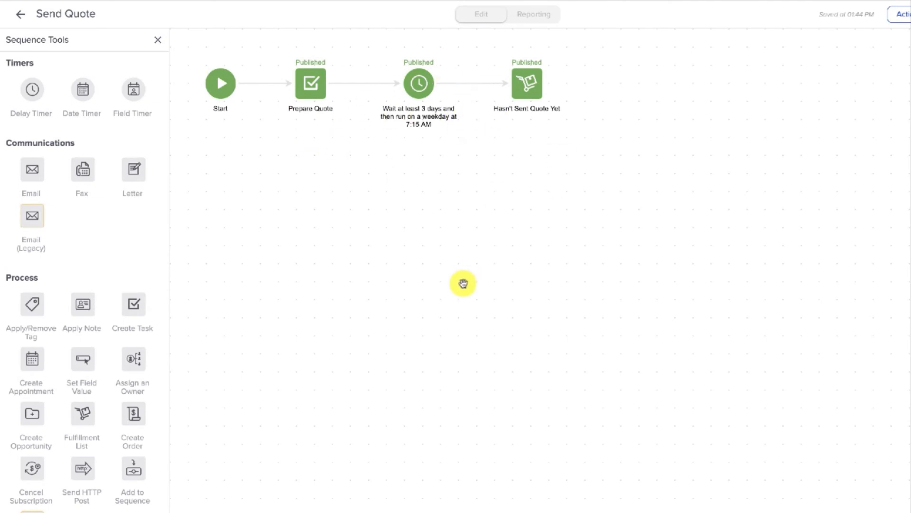
drag(587, 136, 476, 44)
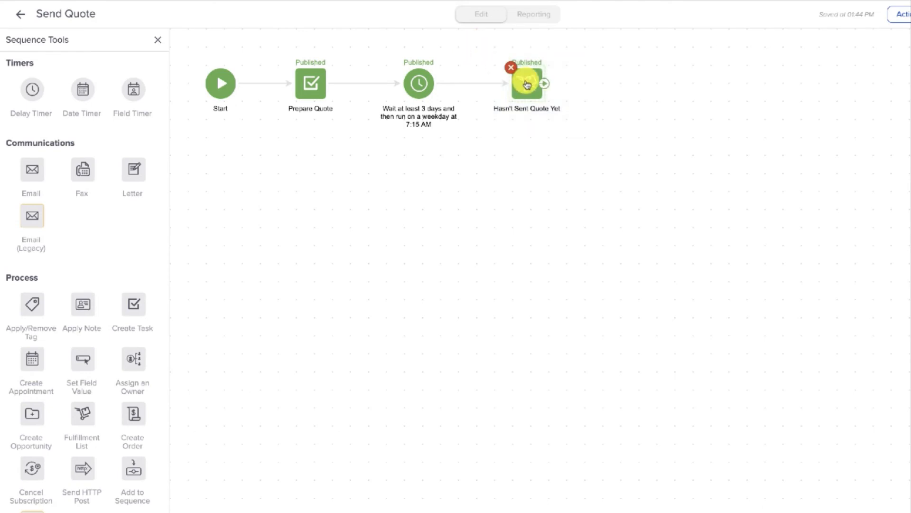
click(503, 182)
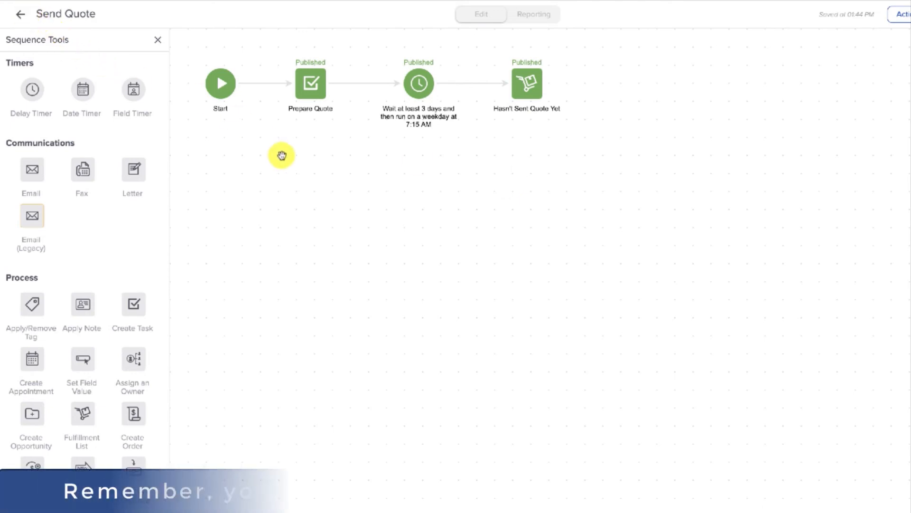
click(13, 17)
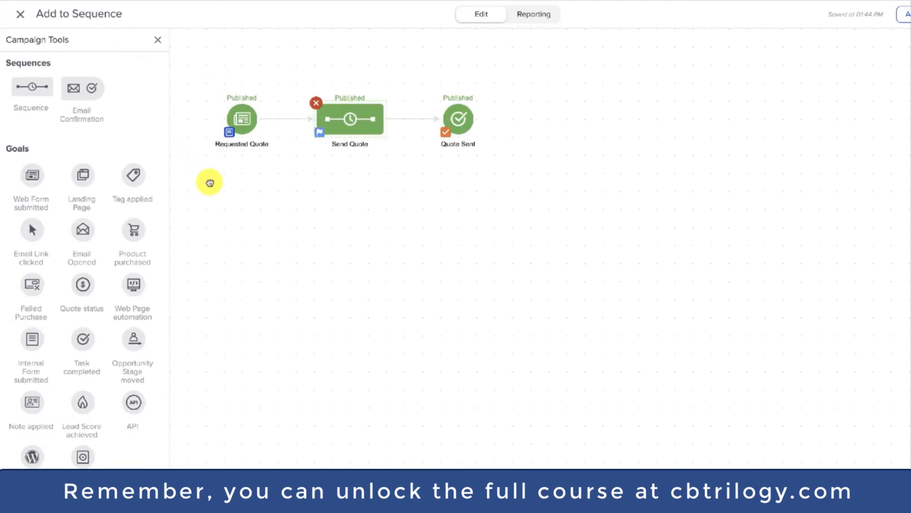
Step: Review the Requested Quote goal again, and examine the delay timer and Hasn't Sent Quote Yet step in the Send Quote sequence
drag(200, 87, 294, 174)
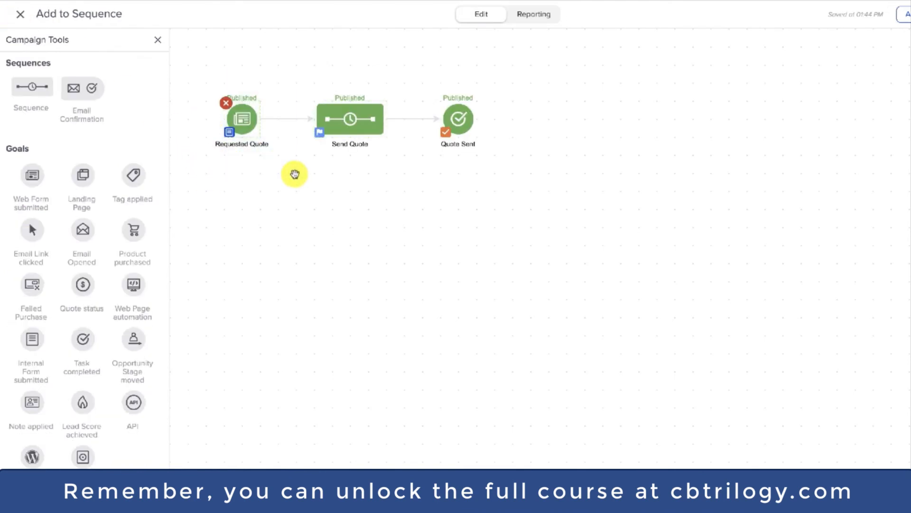
click(294, 174)
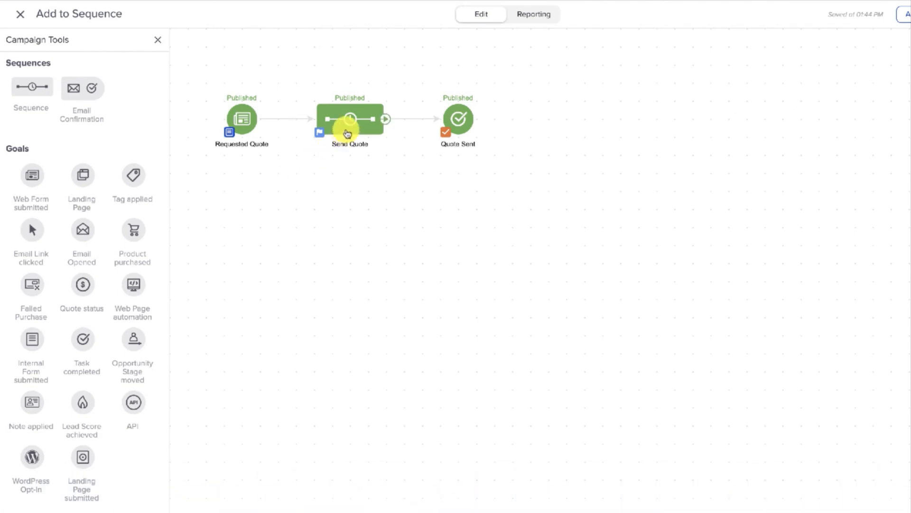
double_click(348, 133)
click(410, 90)
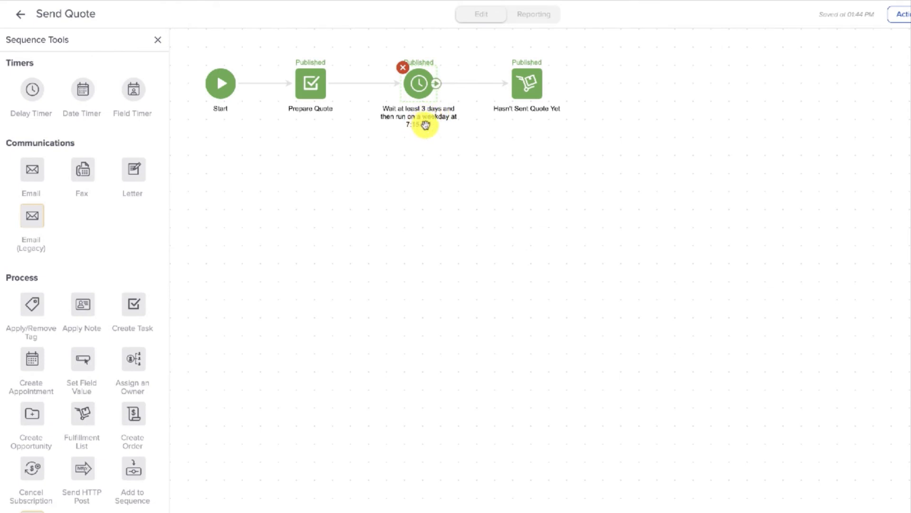
drag(581, 129, 481, 45)
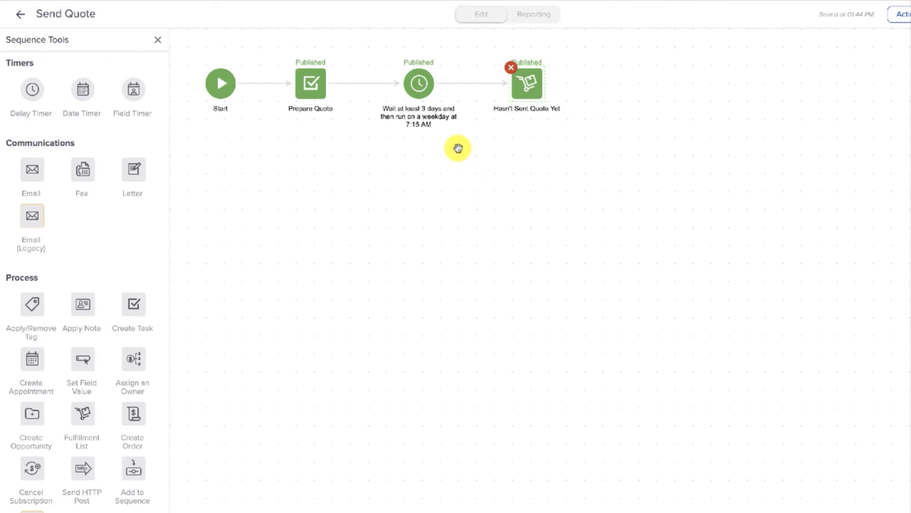
click(346, 169)
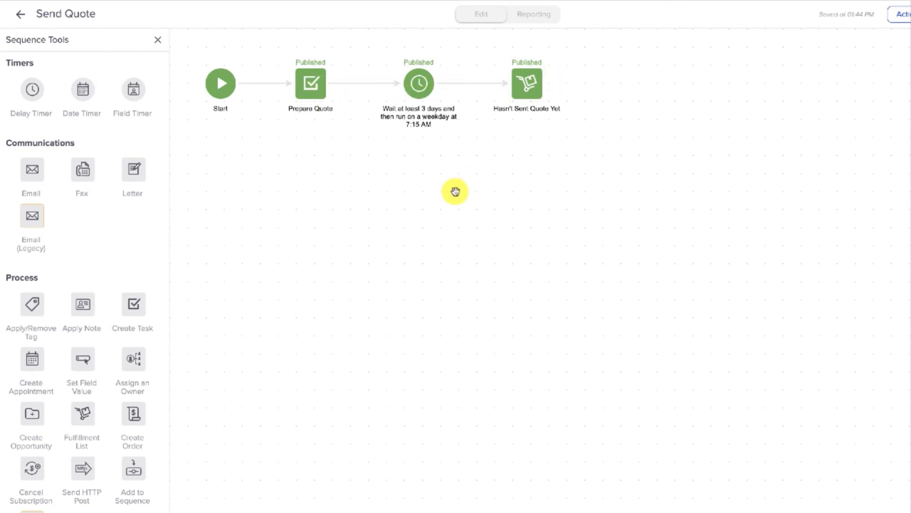
Step: Change the wait unit of the Send Quote sequence's delay timer to Week Day(s), save the timer, and return to the campaign
drag(343, 117, 262, 51)
click(263, 50)
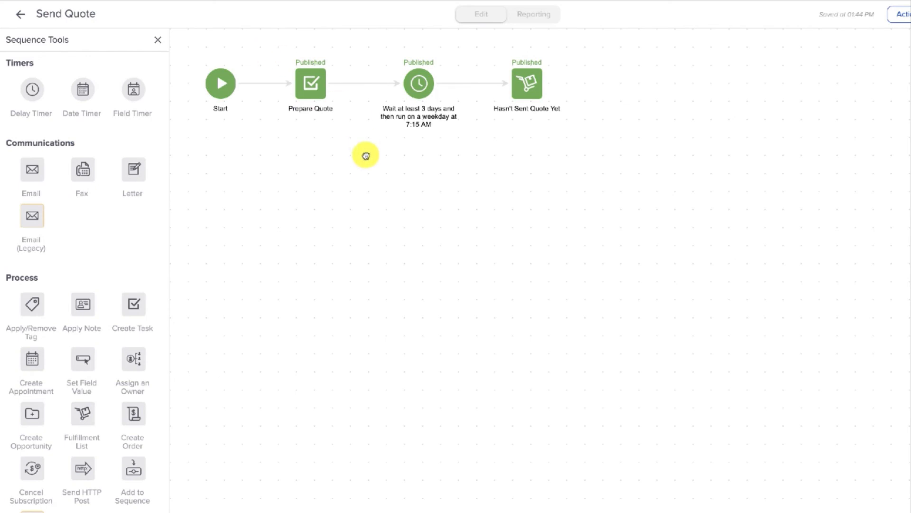
double_click(422, 81)
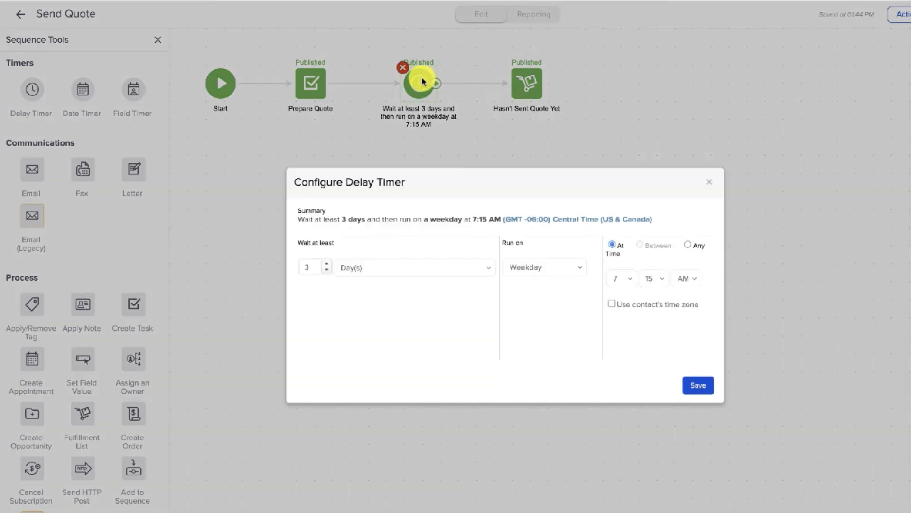
click(362, 266)
click(373, 281)
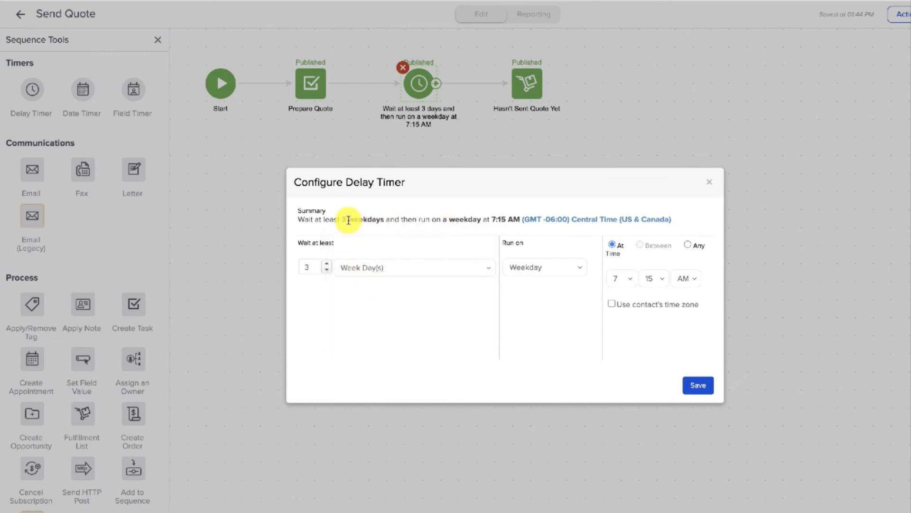
click(696, 384)
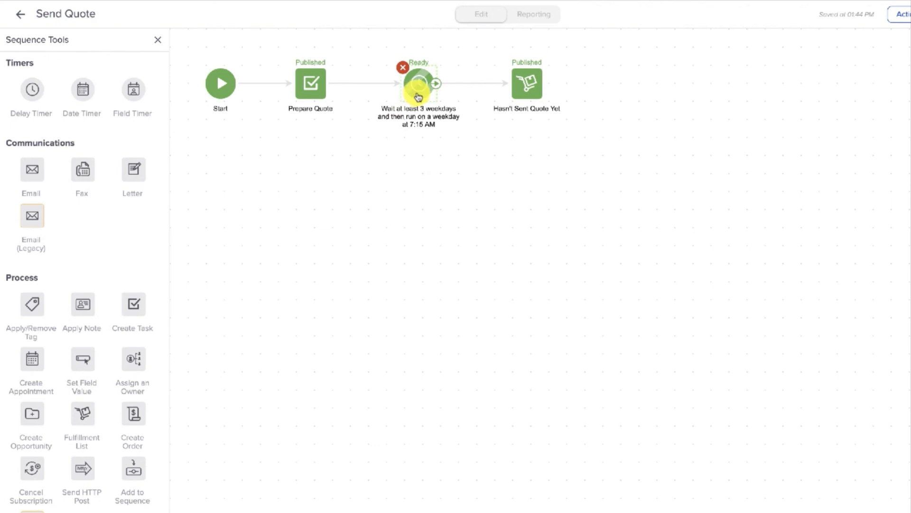
click(563, 129)
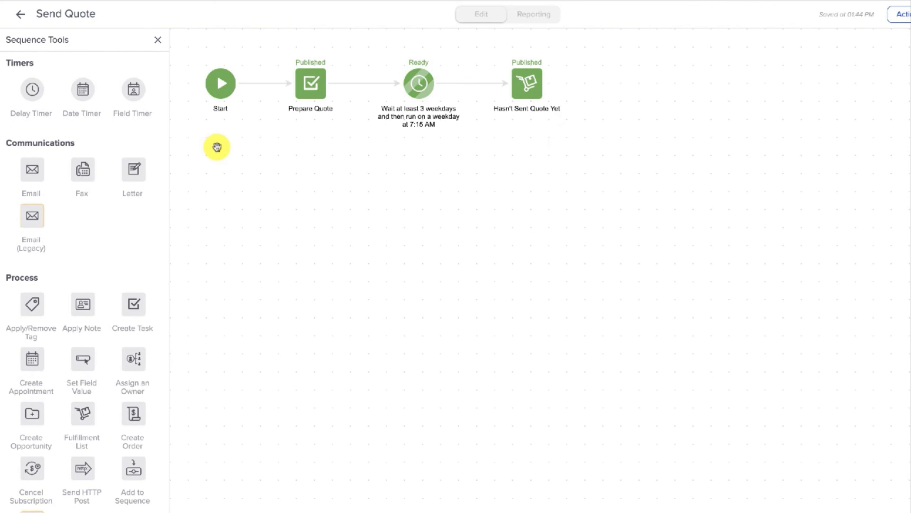
click(20, 14)
click(387, 269)
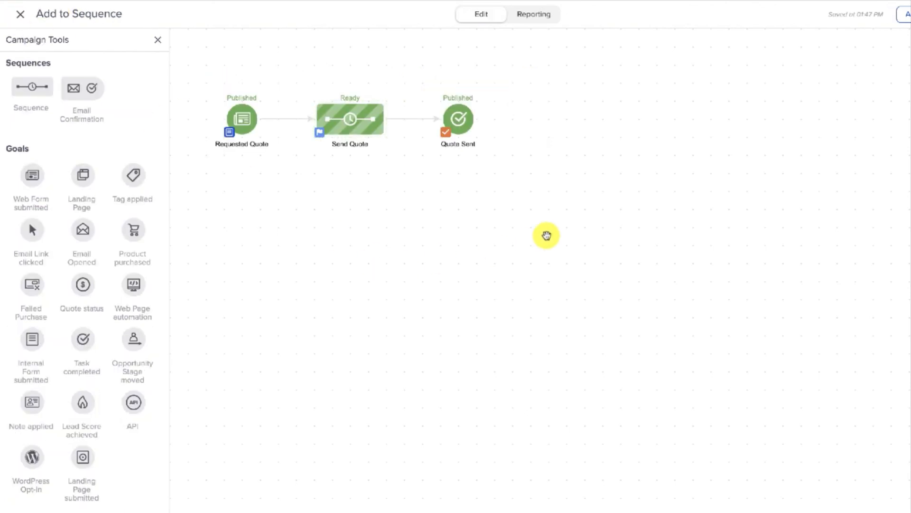